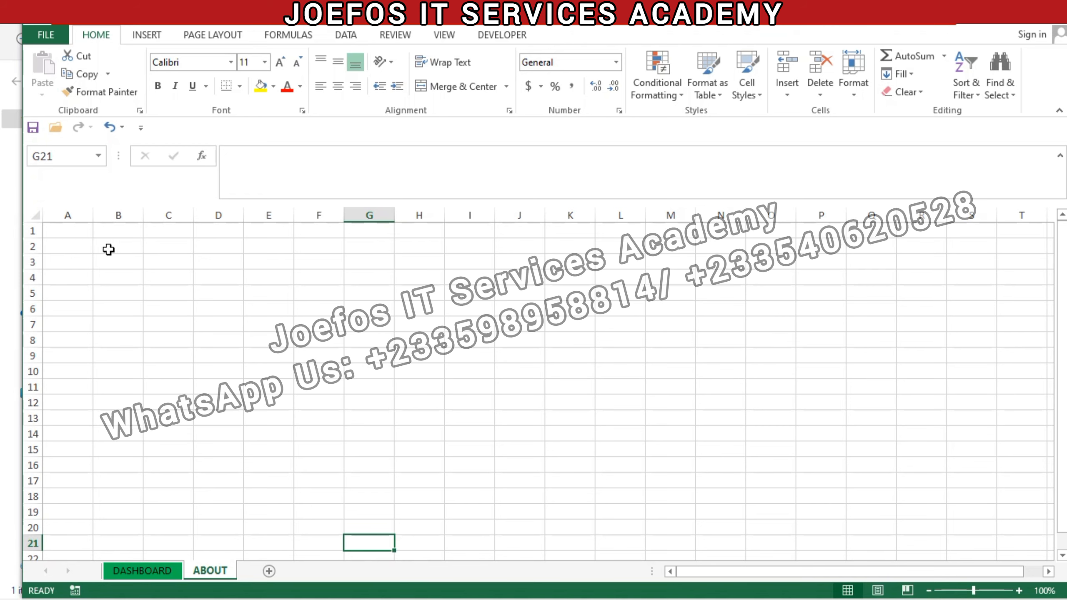
Hide column A and row 1 on the ABOUT sheet
click(63, 207)
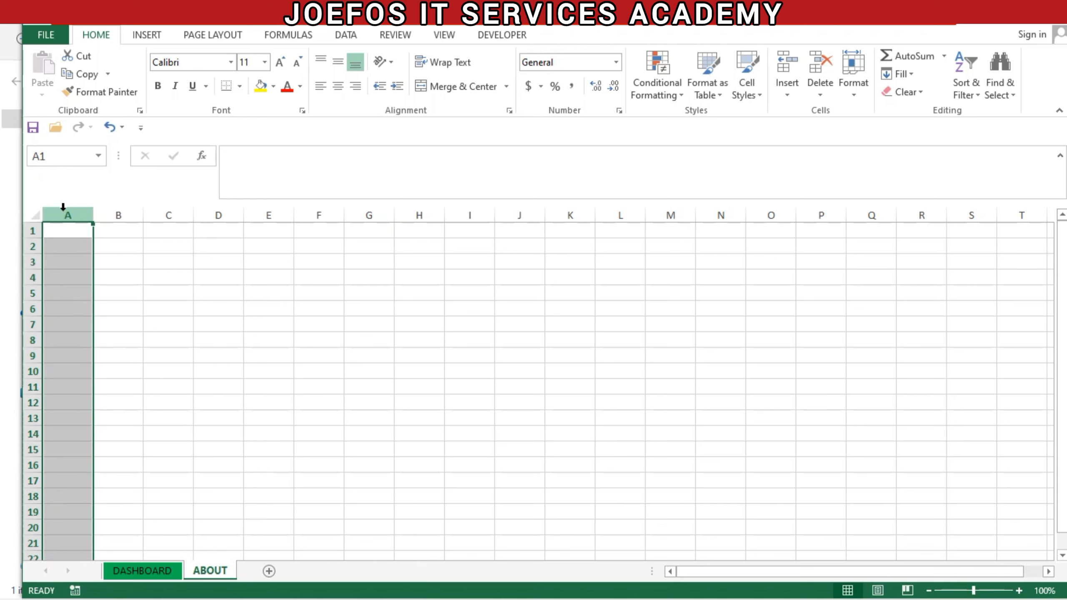
right_click(63, 208)
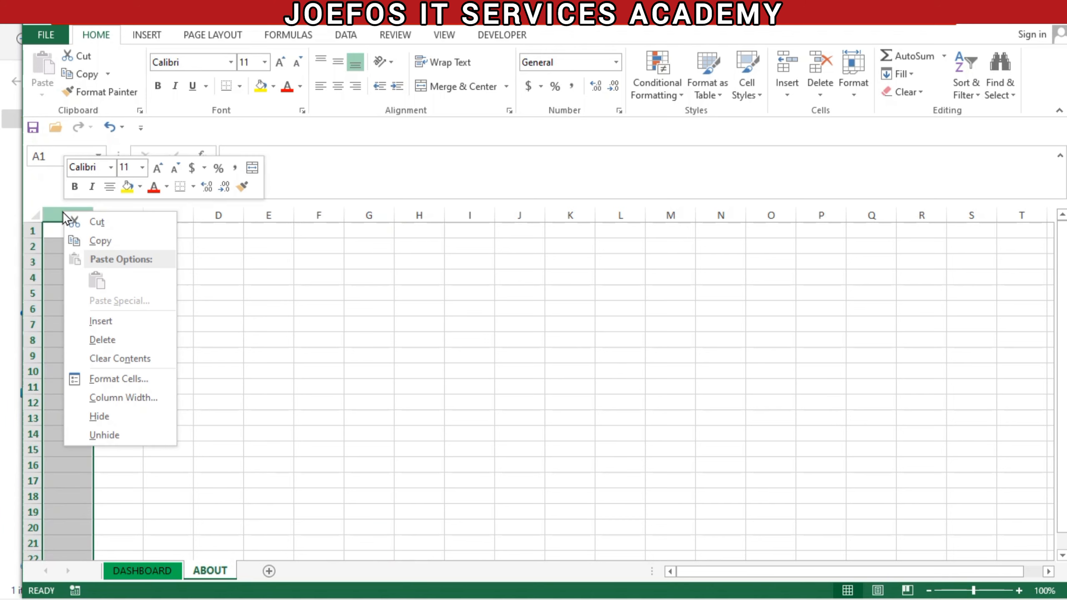
click(114, 417)
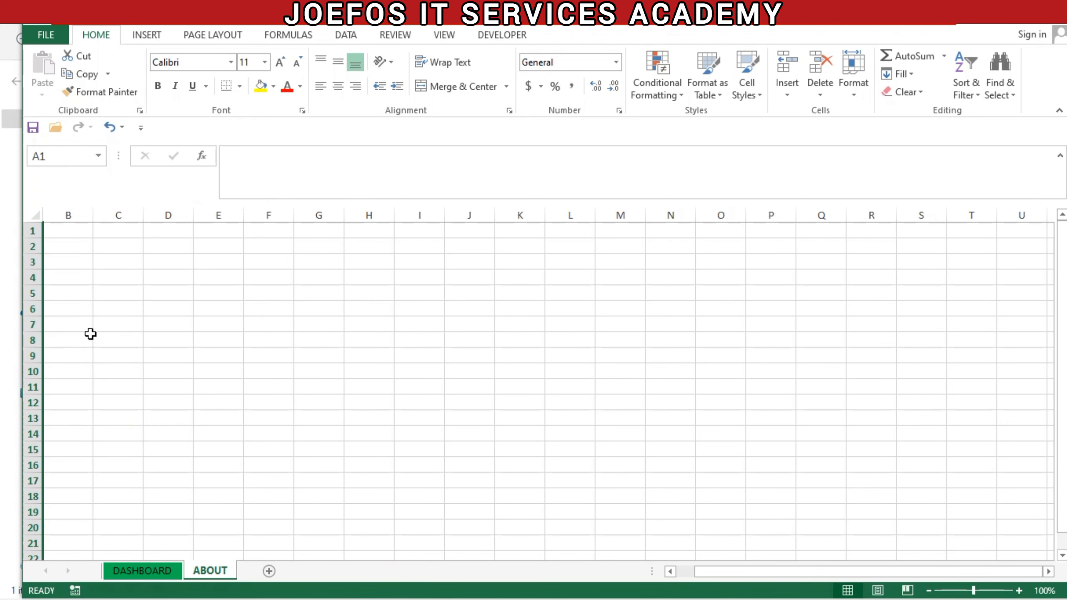
click(31, 231)
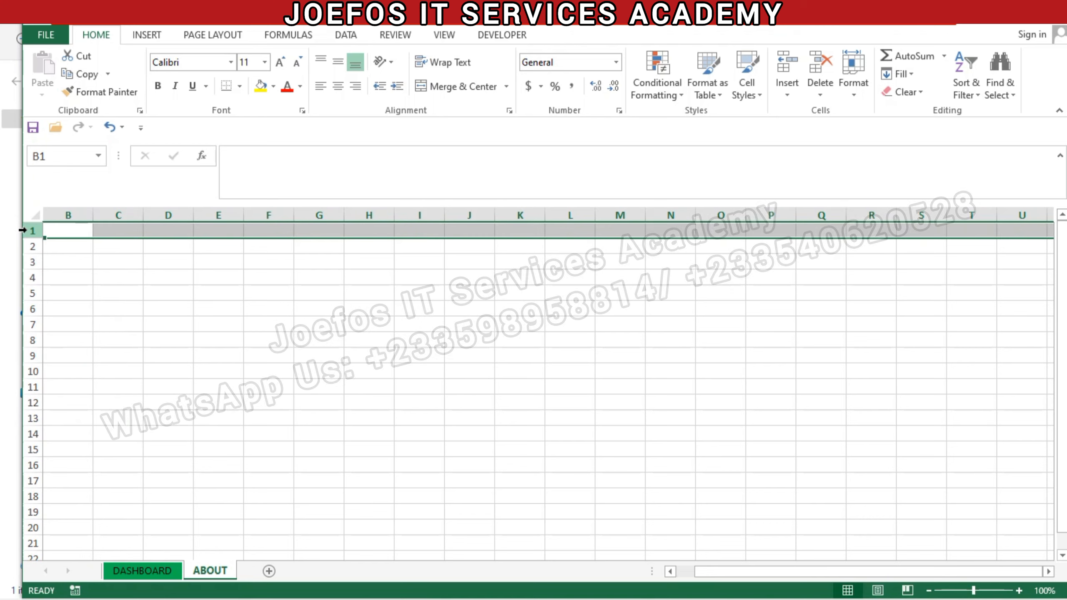
right_click(30, 232)
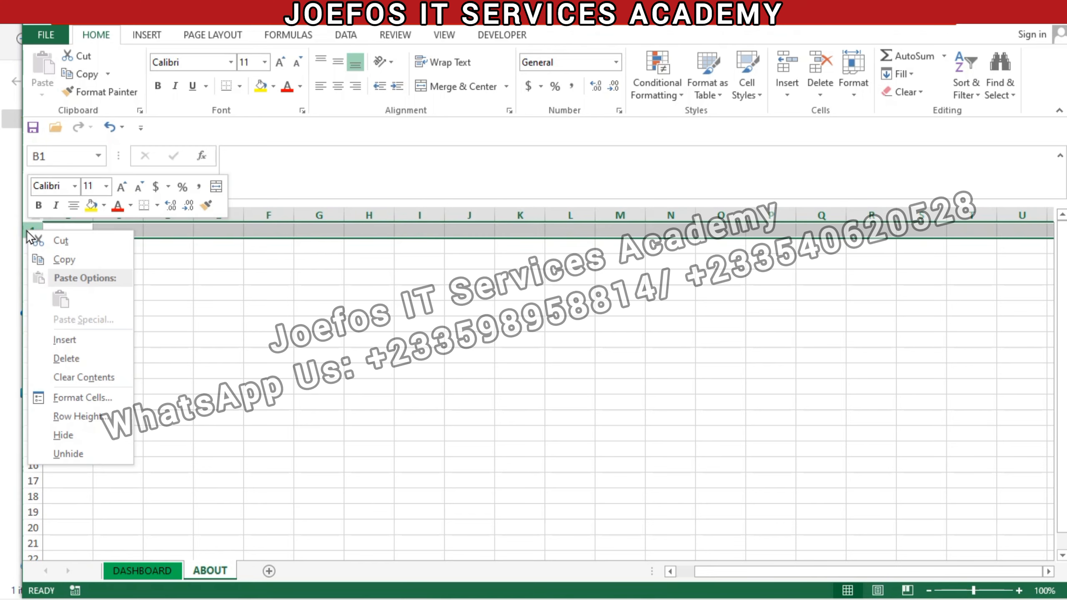
click(72, 435)
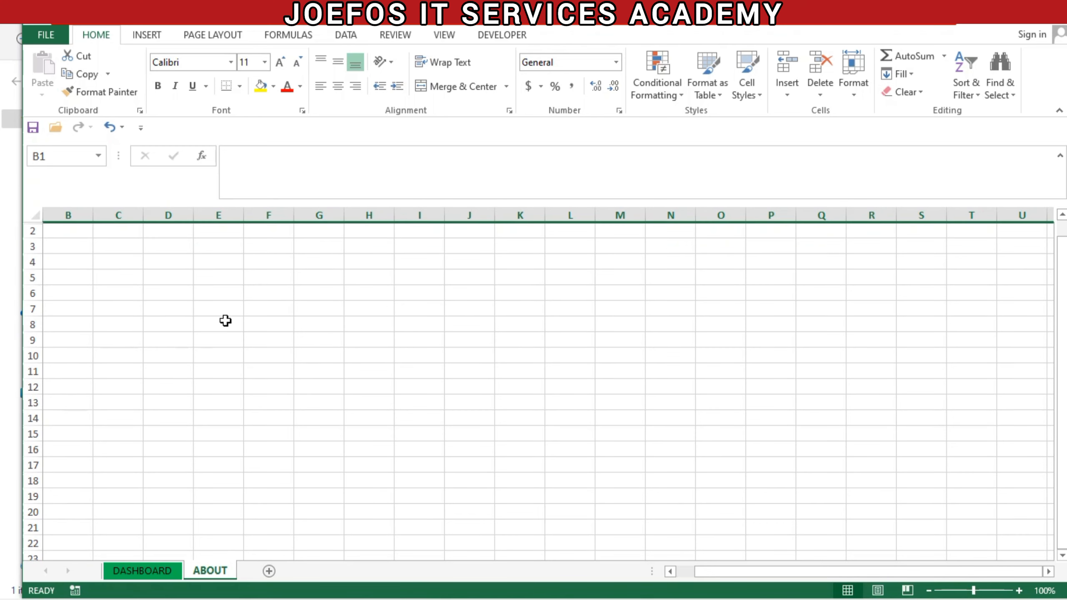
Fill the cell range E2:R10 with the standard Light Green colour
click(215, 235)
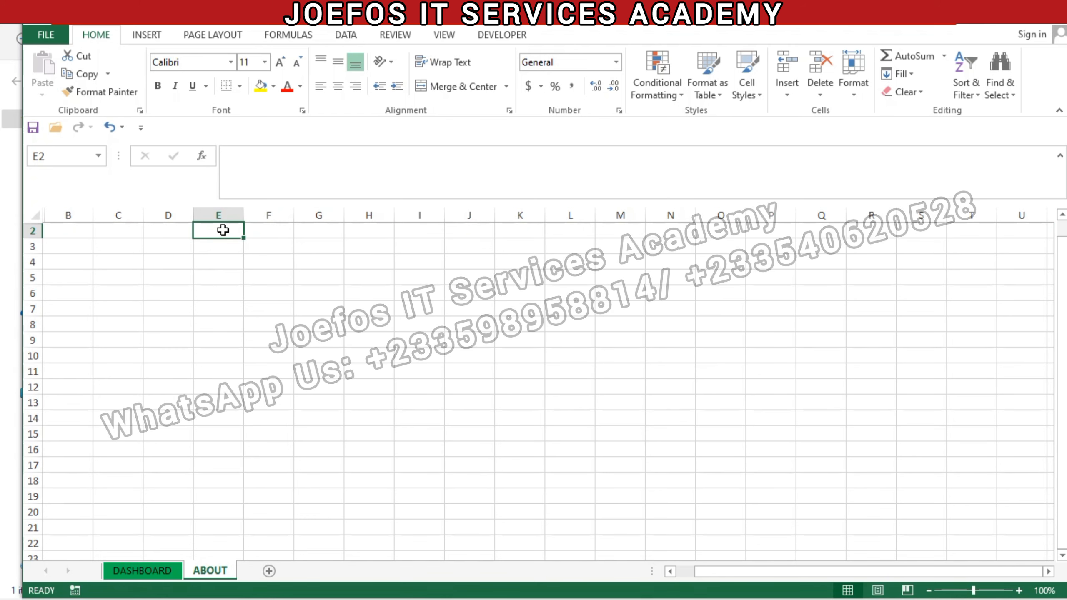
drag(222, 230, 865, 357)
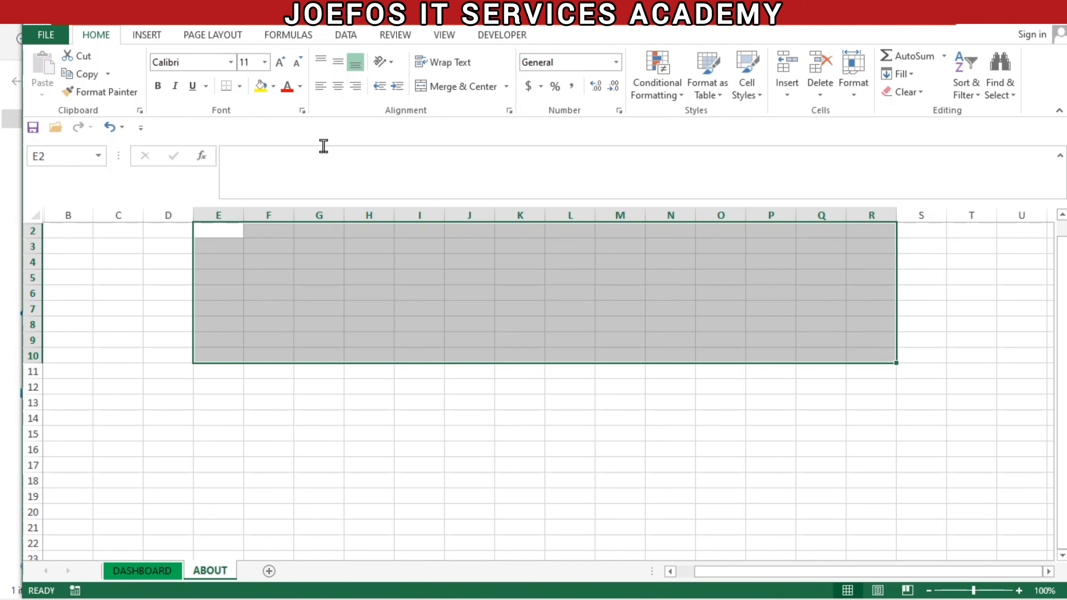
click(274, 87)
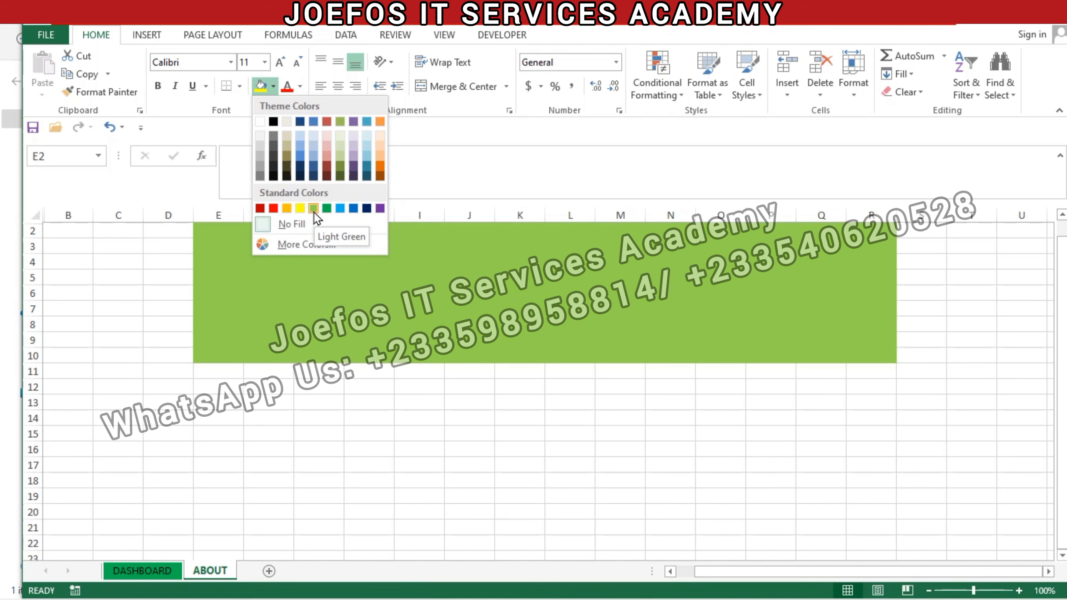
click(314, 208)
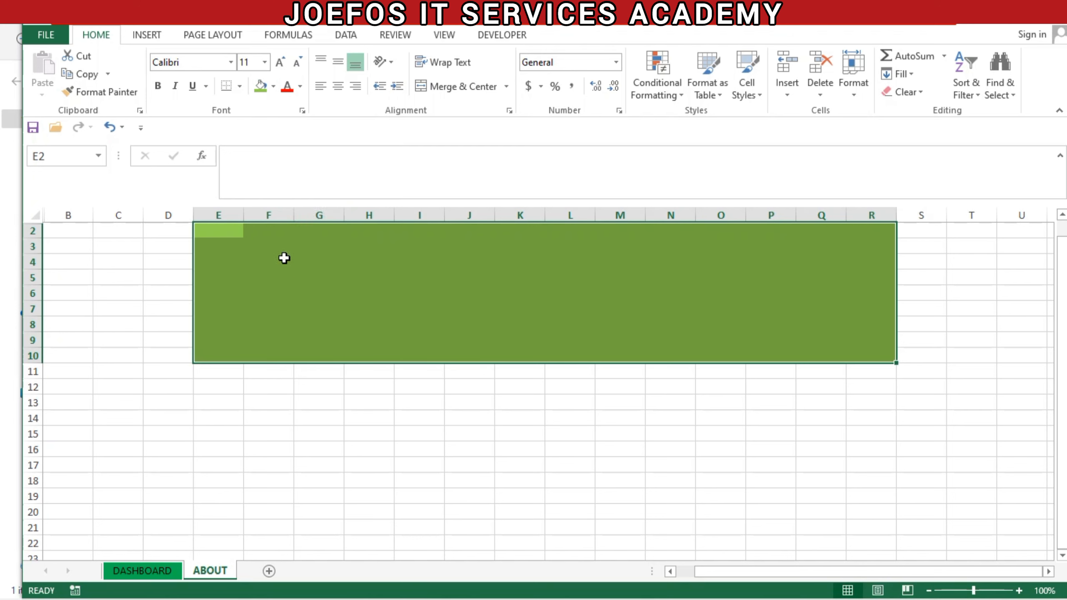
Set the font of the green range E2:R10 to bold Times New Roman
click(184, 67)
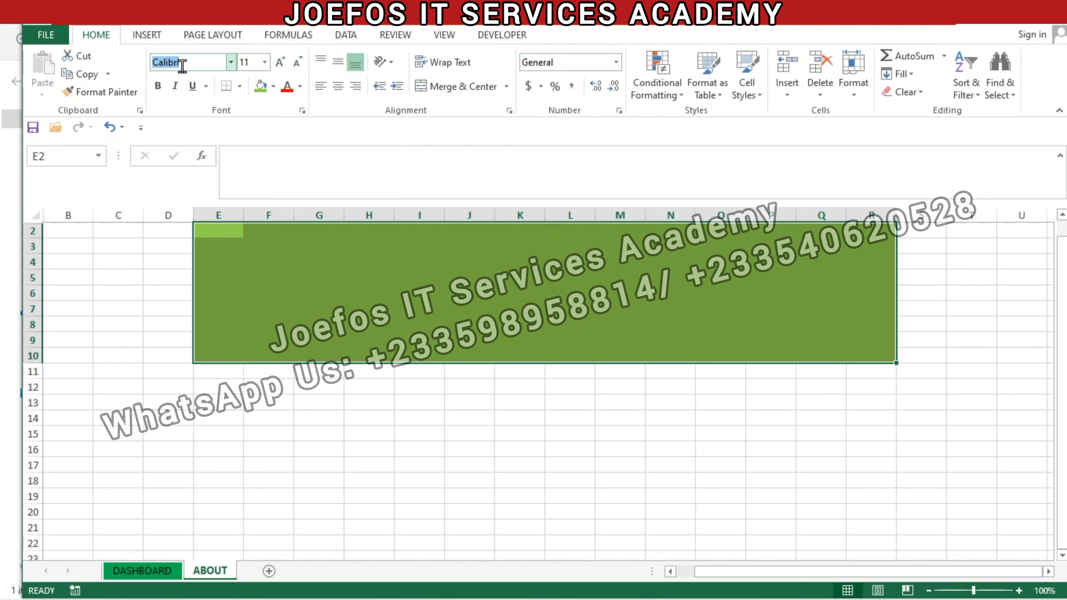
text(Times New Roma)
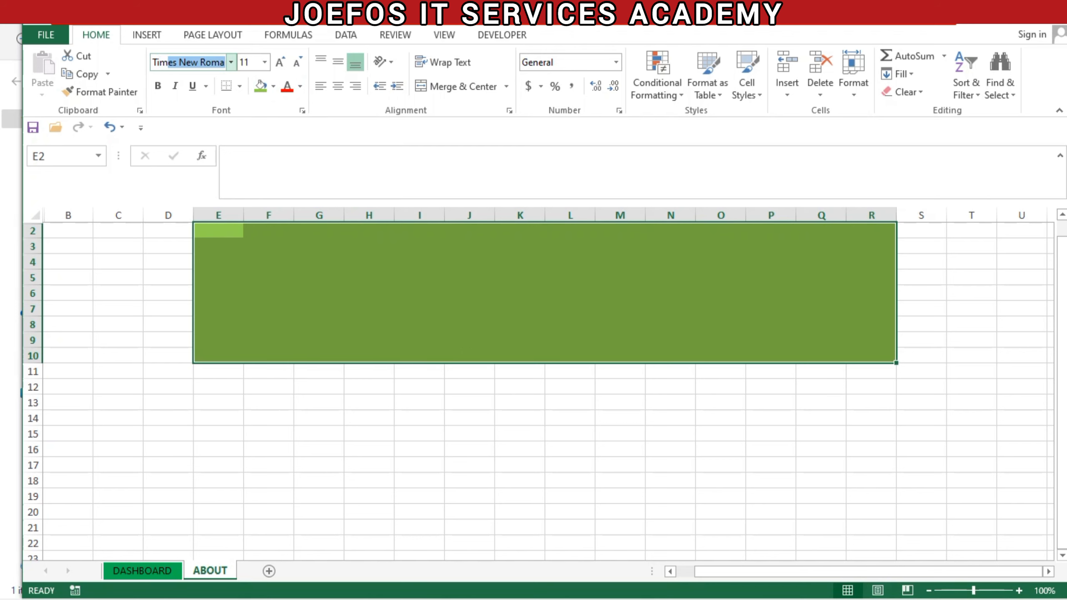
key(Return)
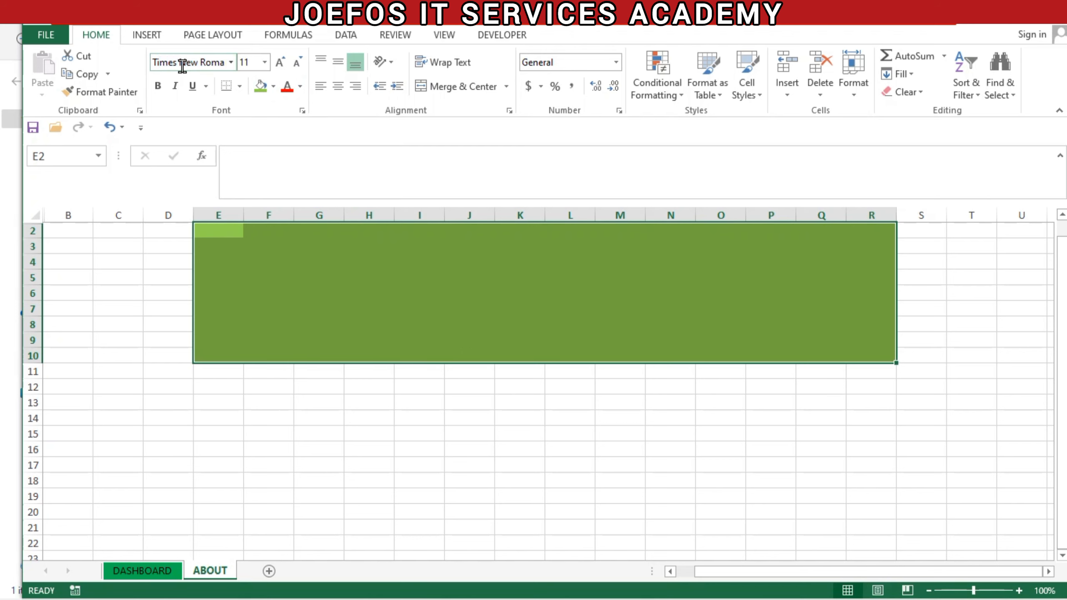
click(159, 86)
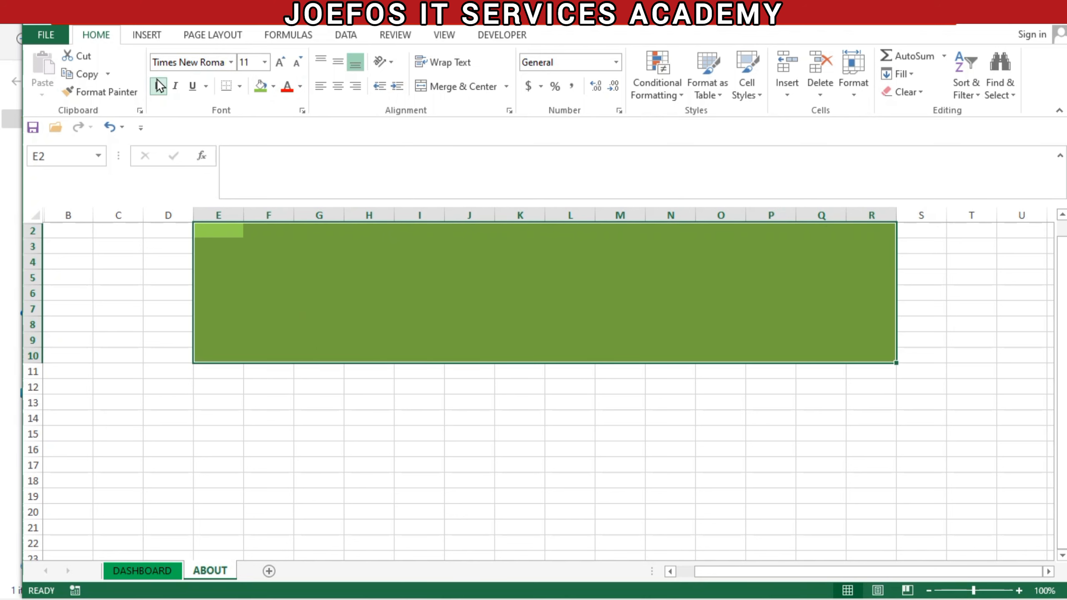
Centre the range E2:R10 vertically and horizontally, and merge it into a single cell
click(338, 65)
click(338, 87)
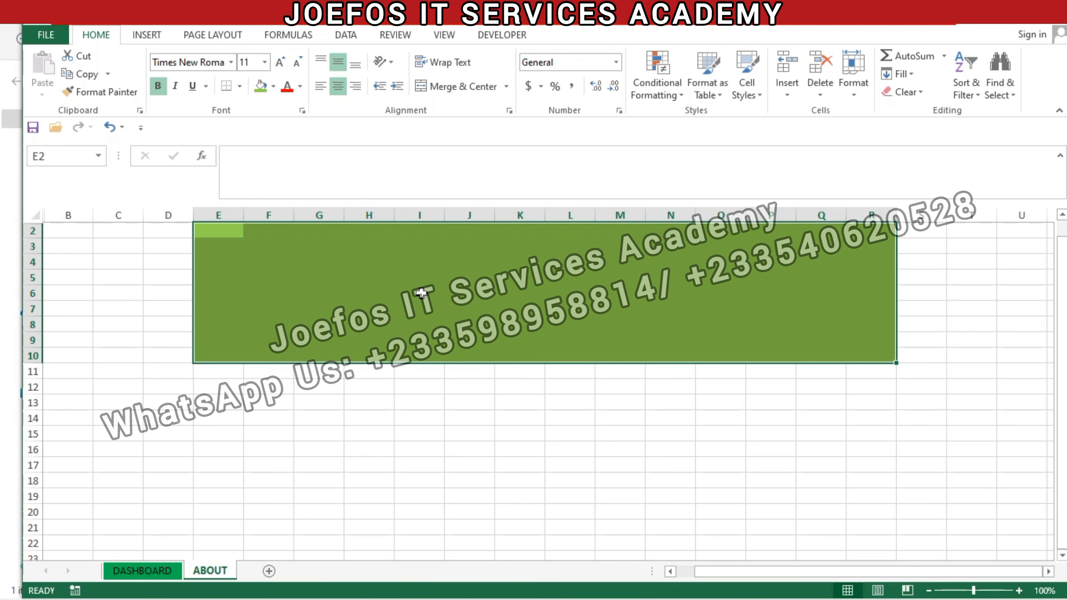
click(486, 90)
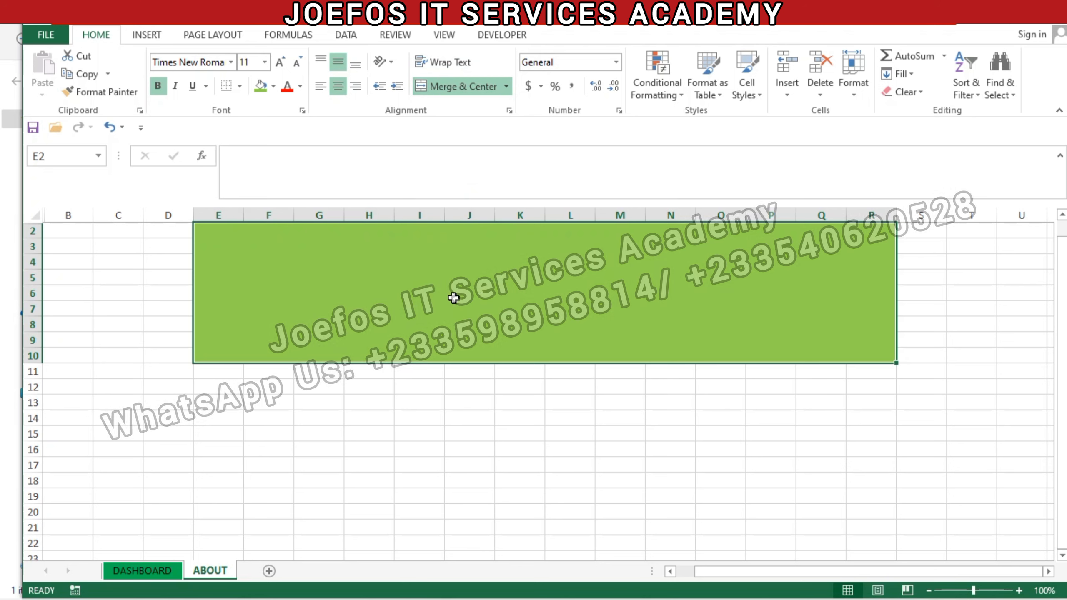
Enter the title "ABOUT THE SYSTEM" in the merged green banner cell
double_click(424, 272)
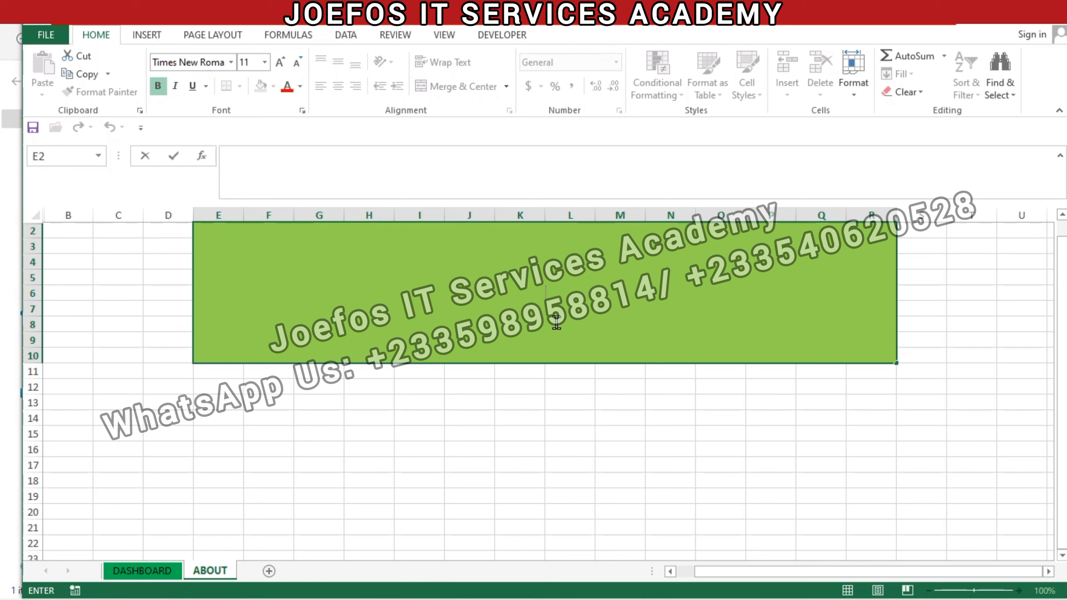
text(ABOUT)
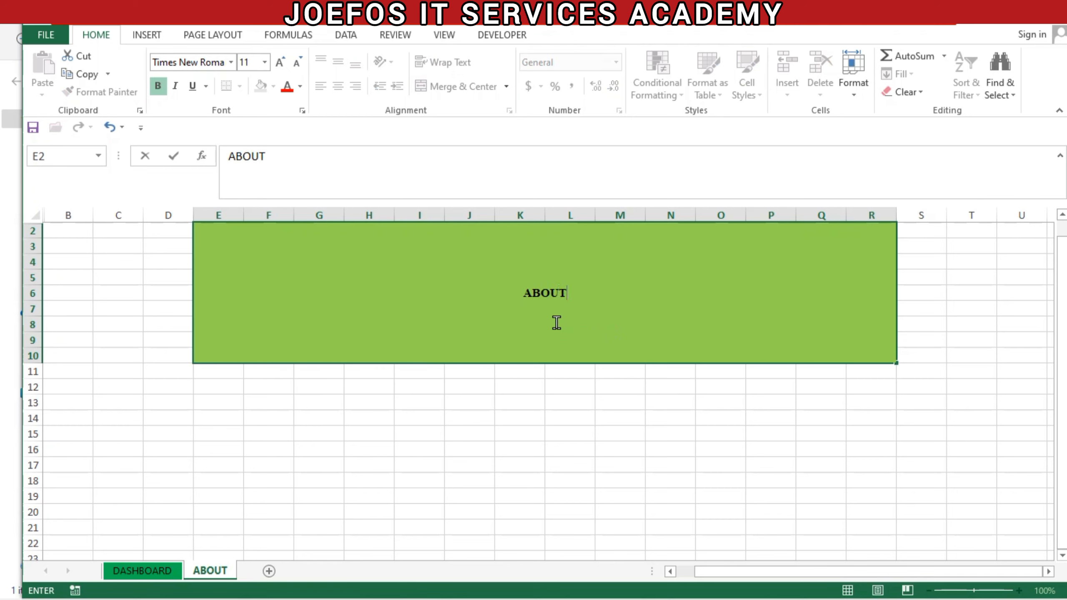
text( THE S)
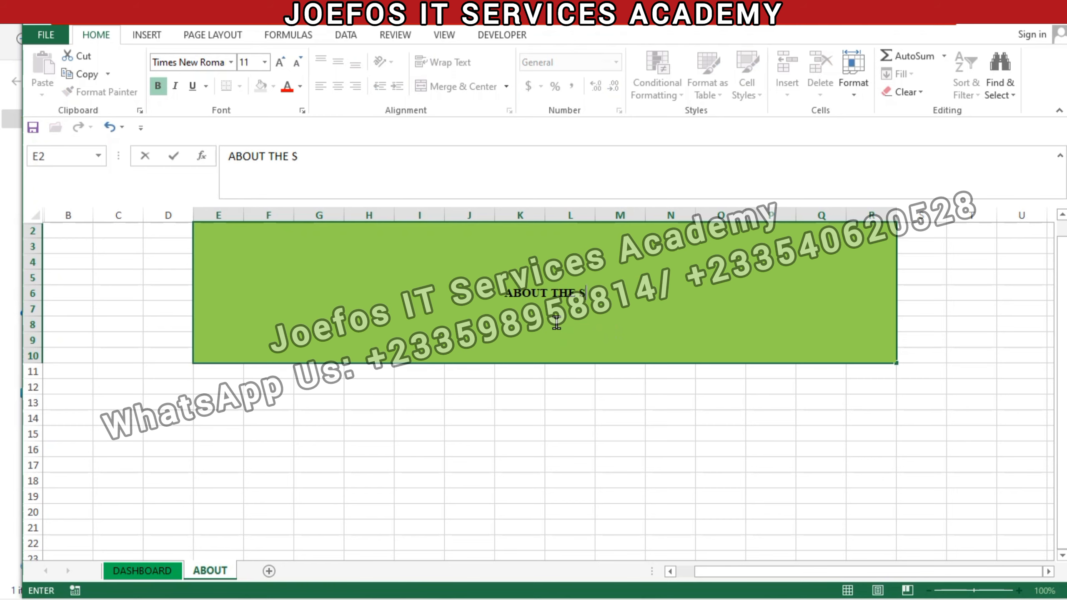
text(YSTEM)
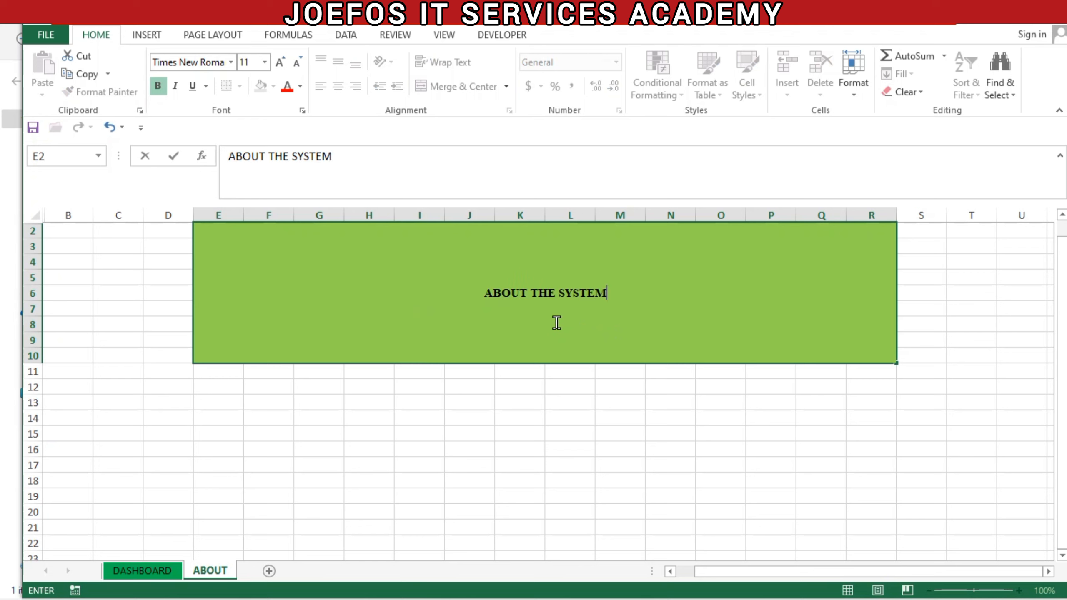
Enlarge the whole "ABOUT THE SYSTEM" title text to font size 28
drag(484, 291, 641, 291)
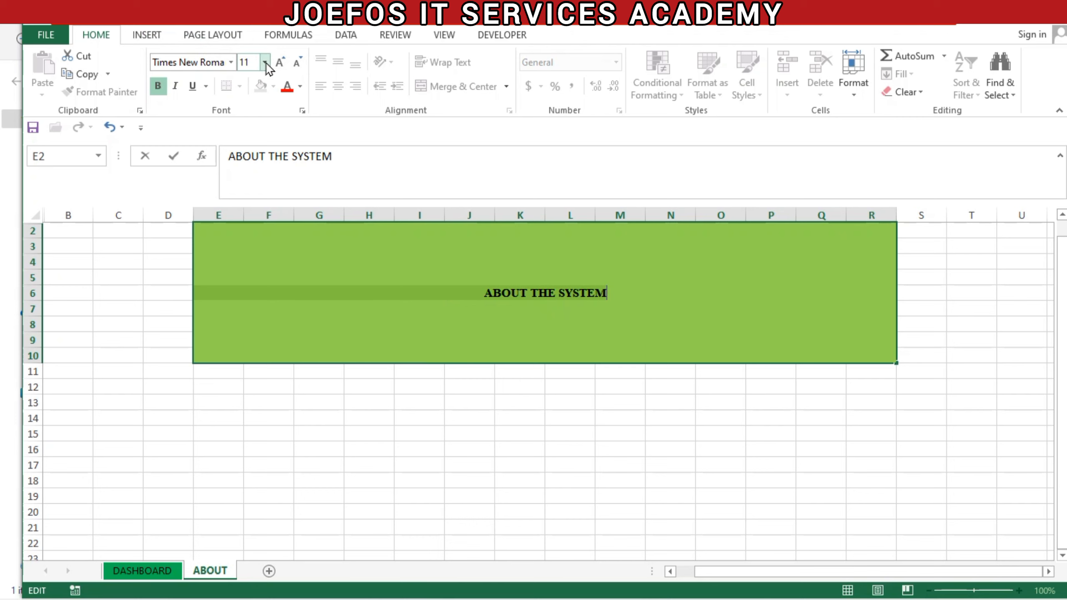
click(280, 62)
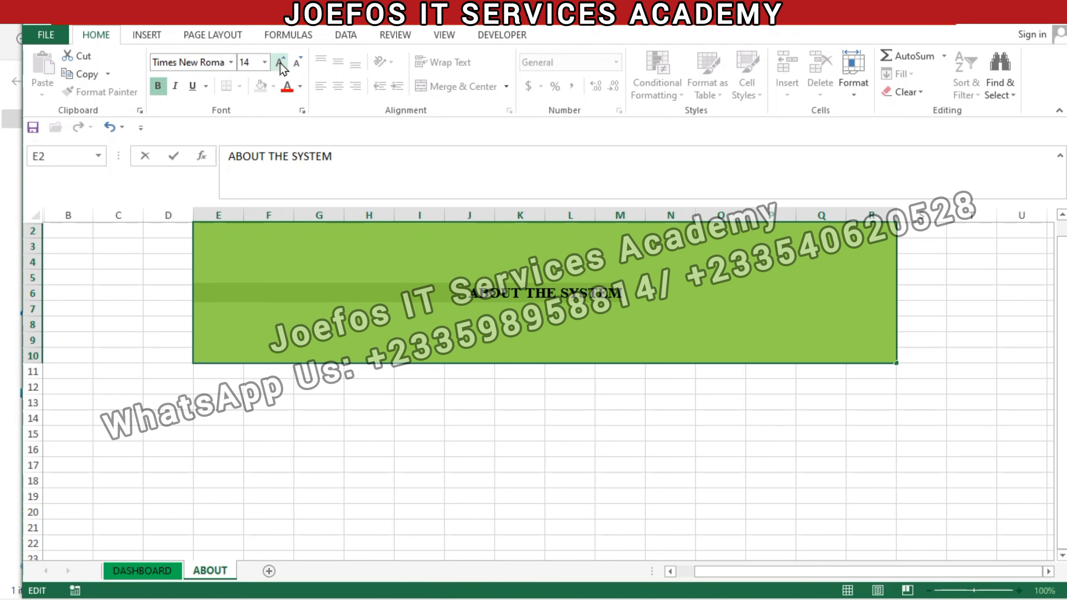
click(280, 62)
click(280, 62)
click(280, 62)
click(279, 62)
click(280, 62)
click(279, 62)
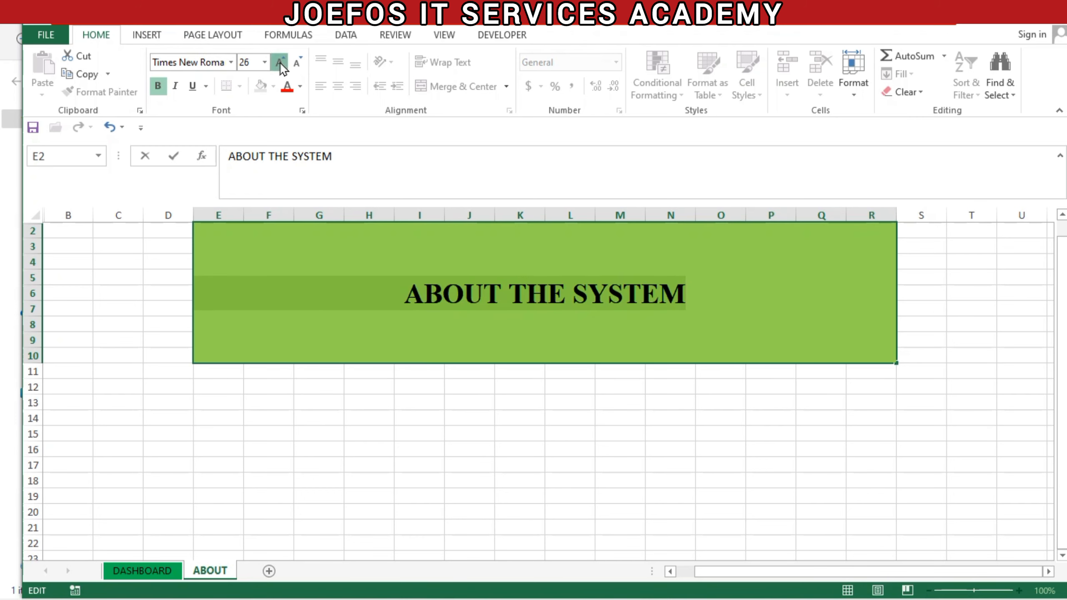
click(279, 62)
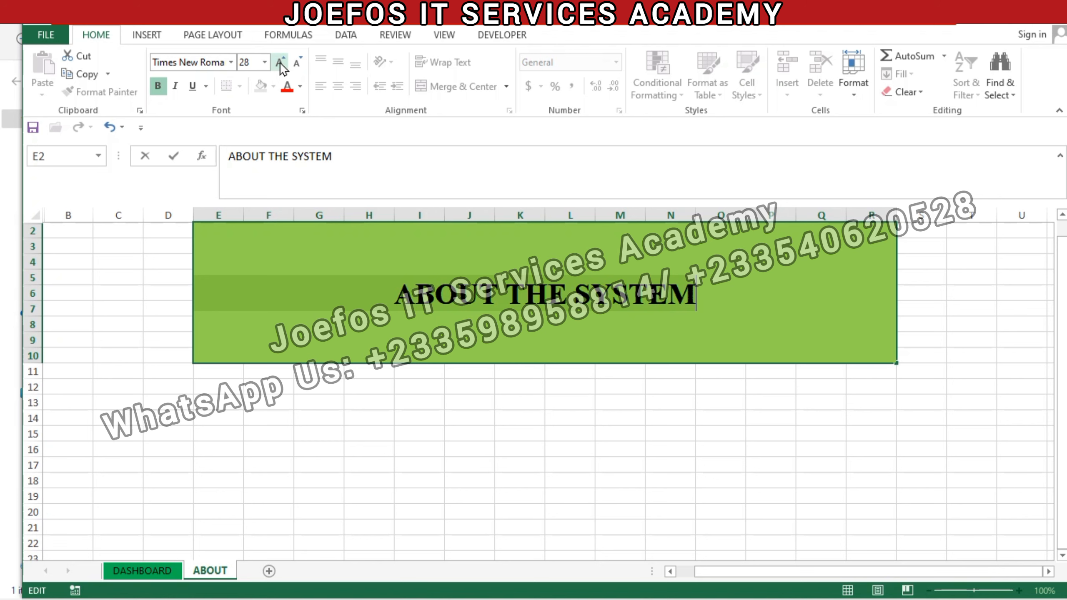
Change the font colour of the banner title to white
click(301, 86)
click(286, 139)
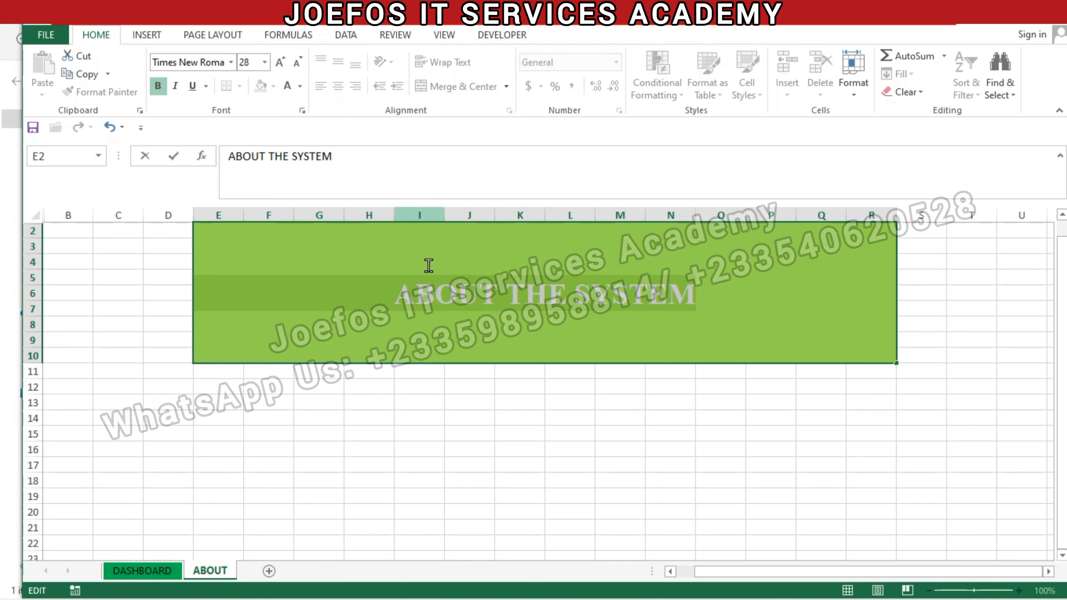
click(408, 319)
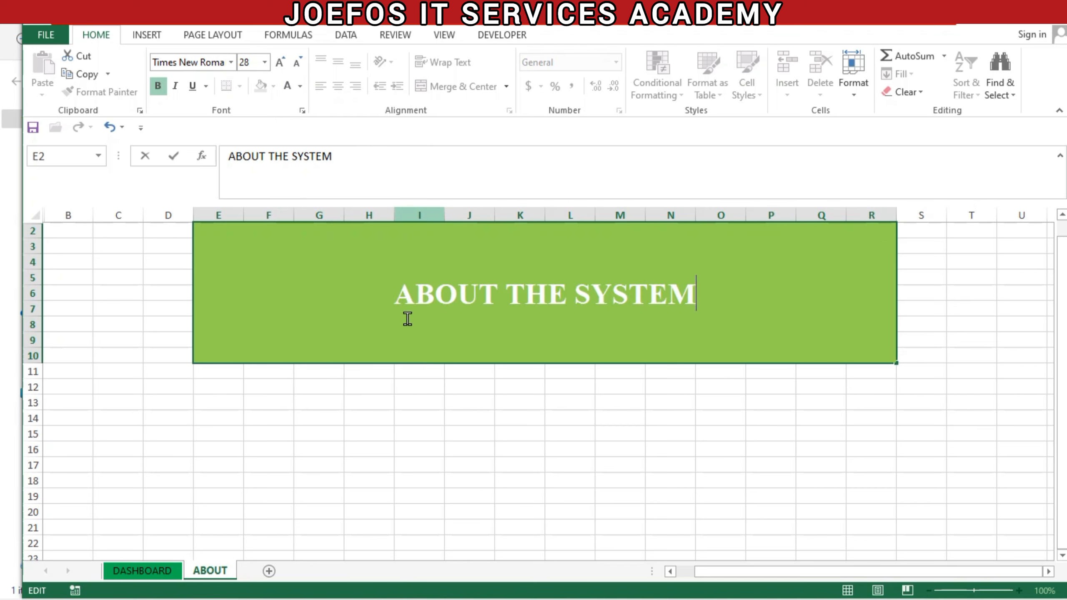
Increase the full banner title's font size to 36 and finish editing the cell
double_click(385, 289)
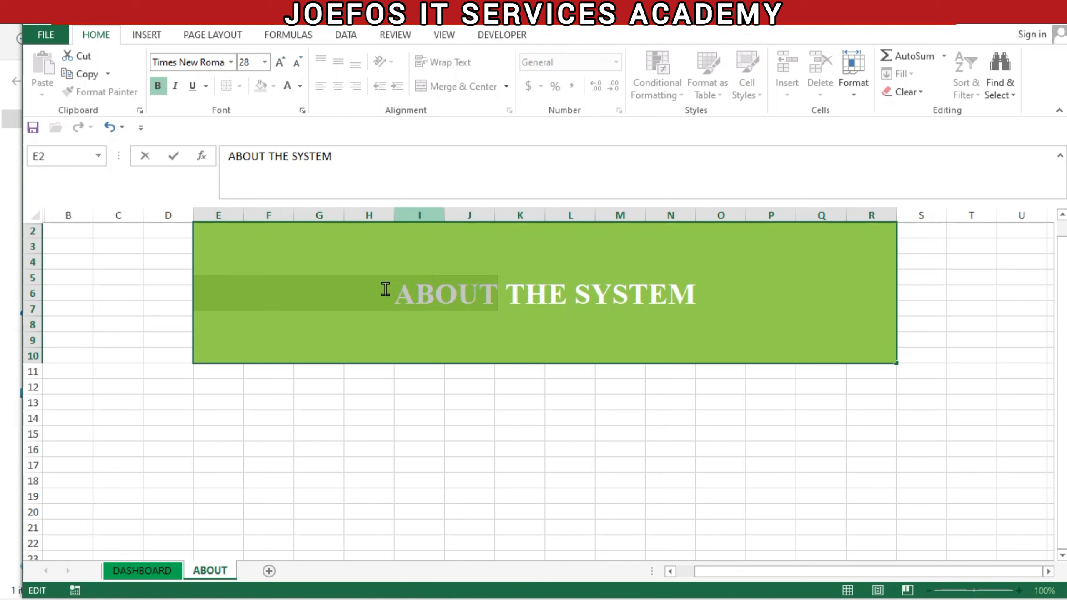
click(571, 299)
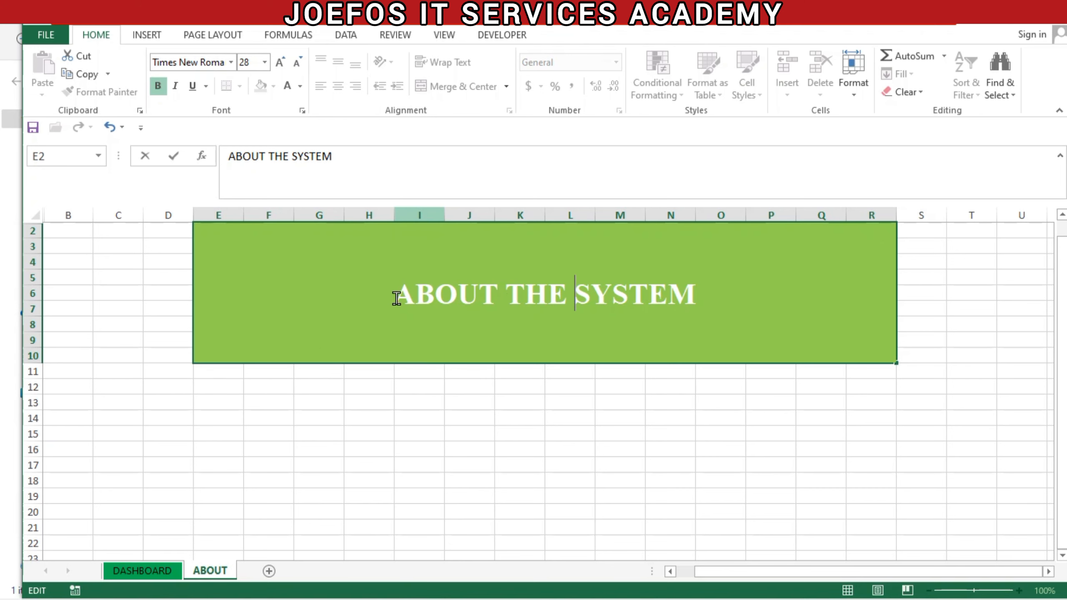
drag(395, 298, 772, 311)
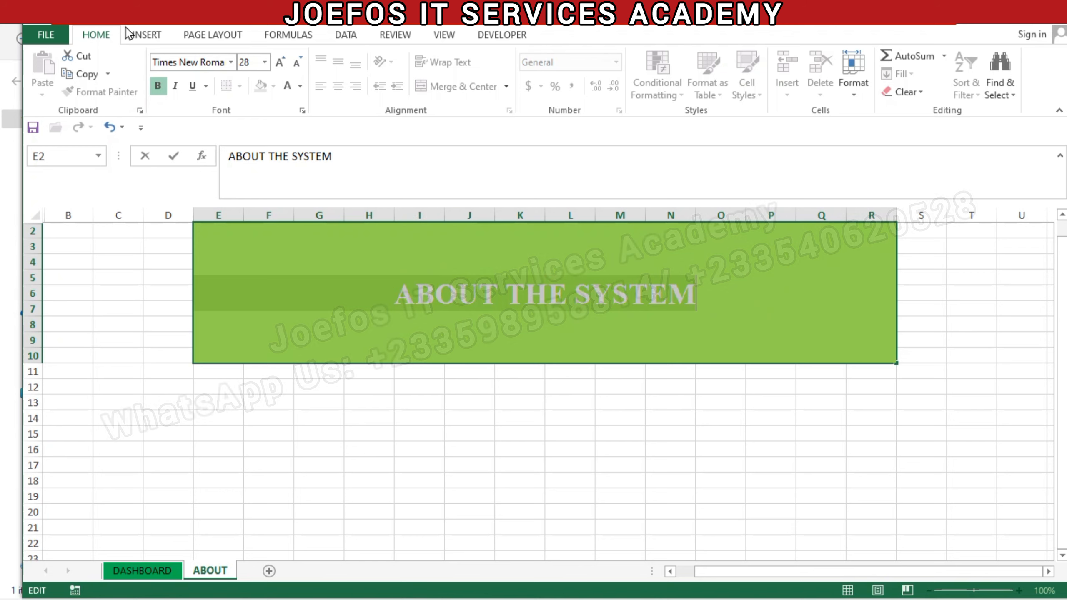
click(280, 63)
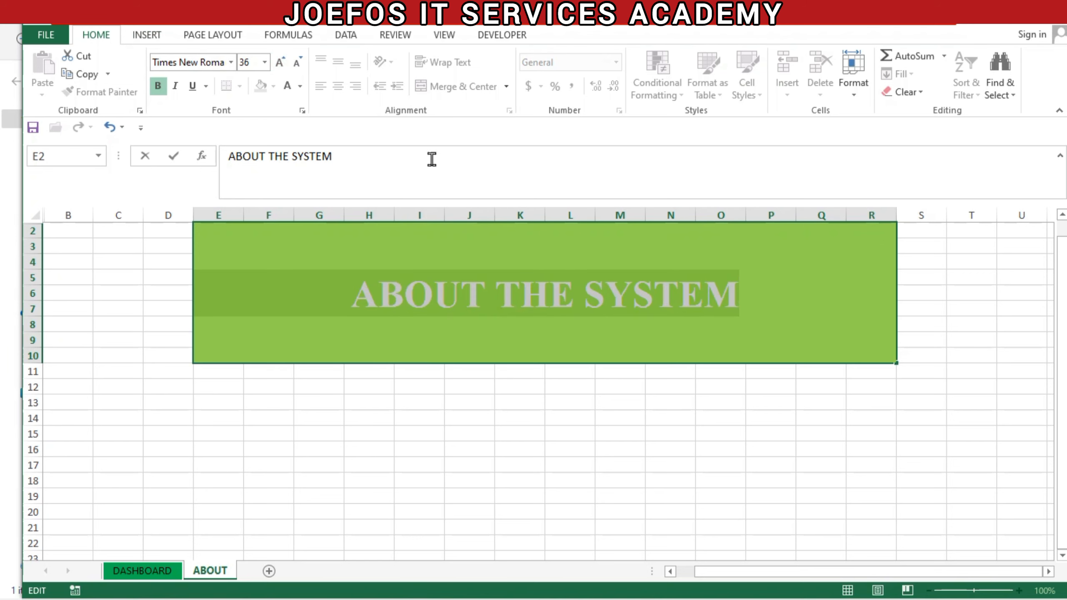
click(469, 387)
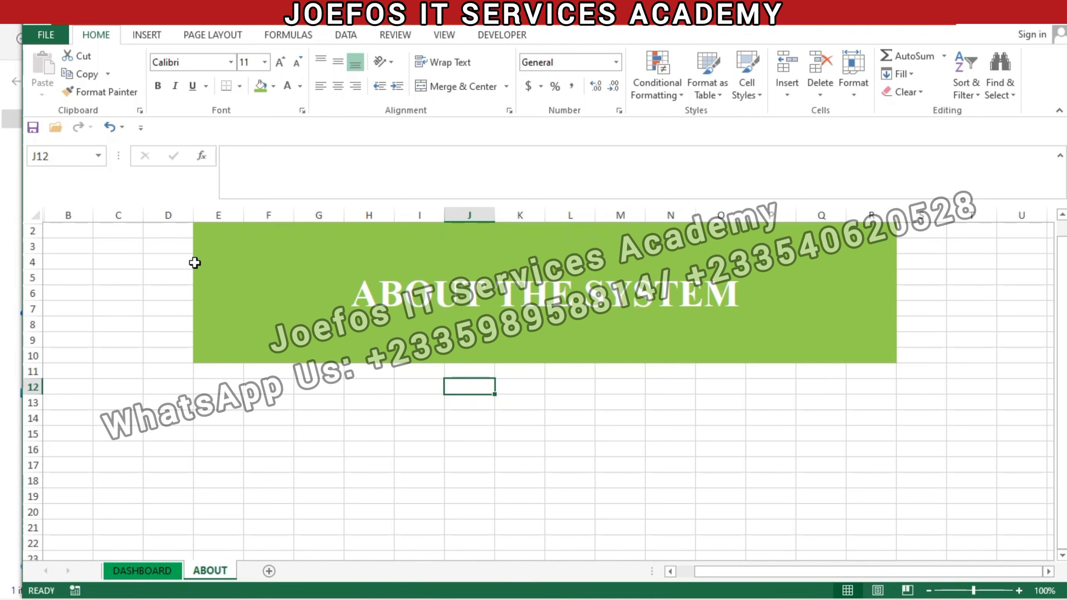
Apply a Thick Box Border around the range E2:R30, enclosing the banner and the area below it
drag(194, 229, 726, 476)
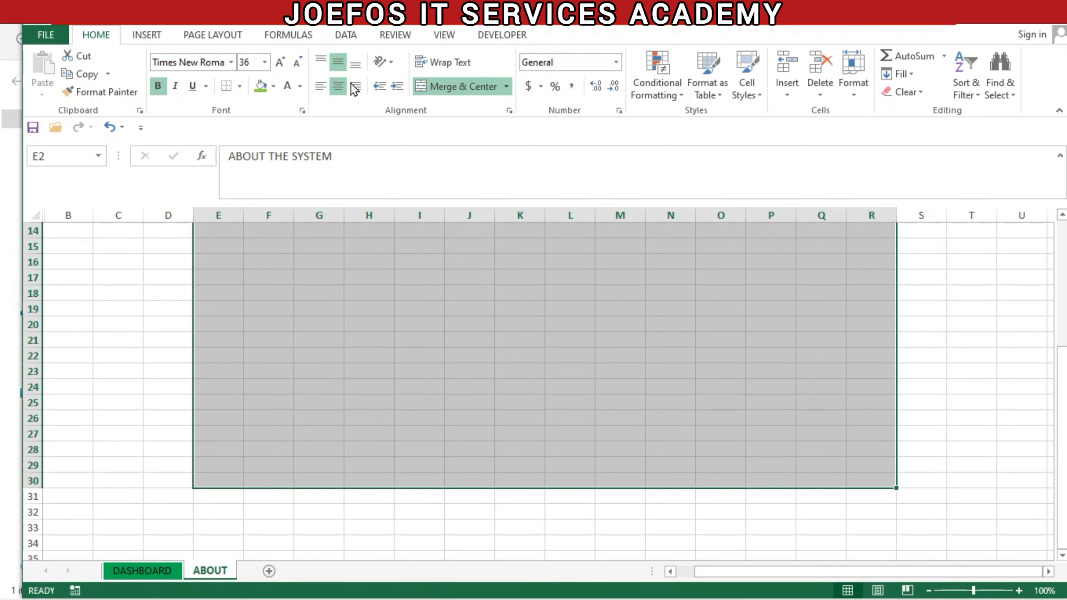
click(241, 89)
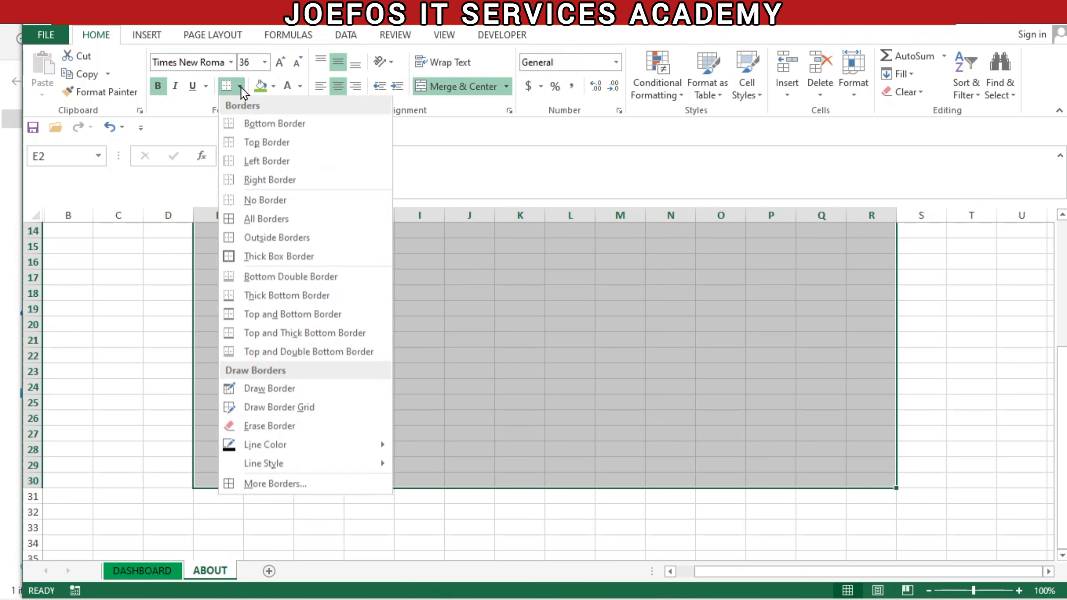
click(237, 253)
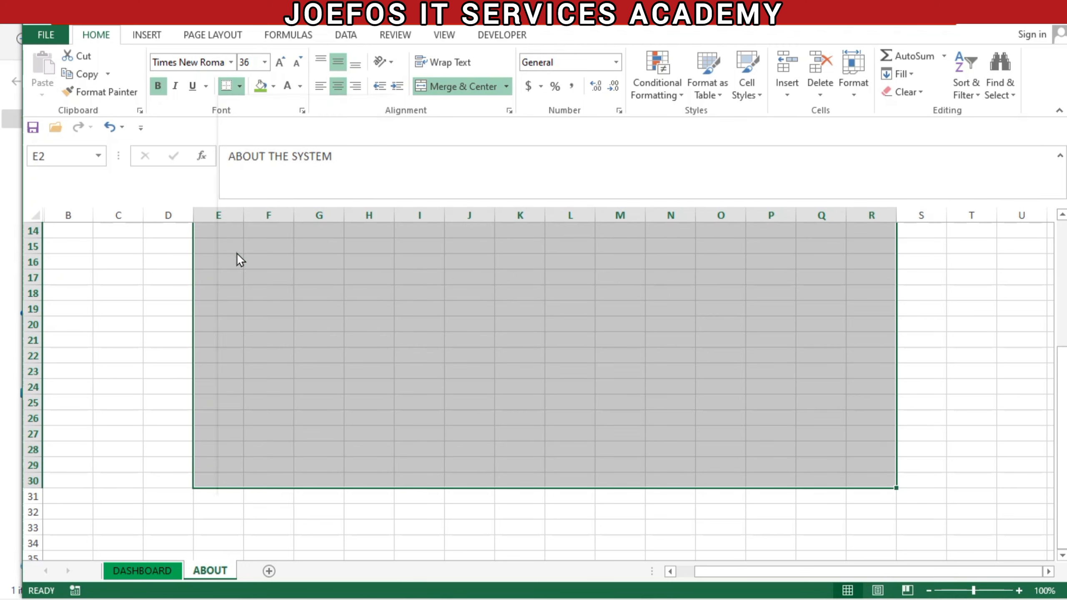
scroll(237, 252, up, 4)
click(419, 513)
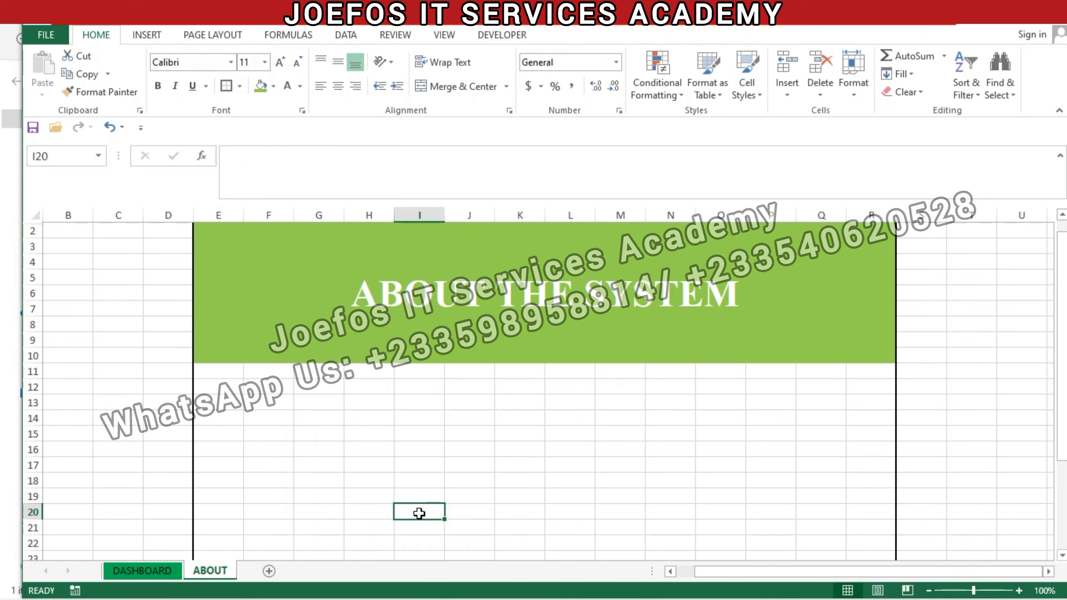
Fill columns B to D with white from row 2 down to the last row of the sheet
drag(1062, 345, 1064, 456)
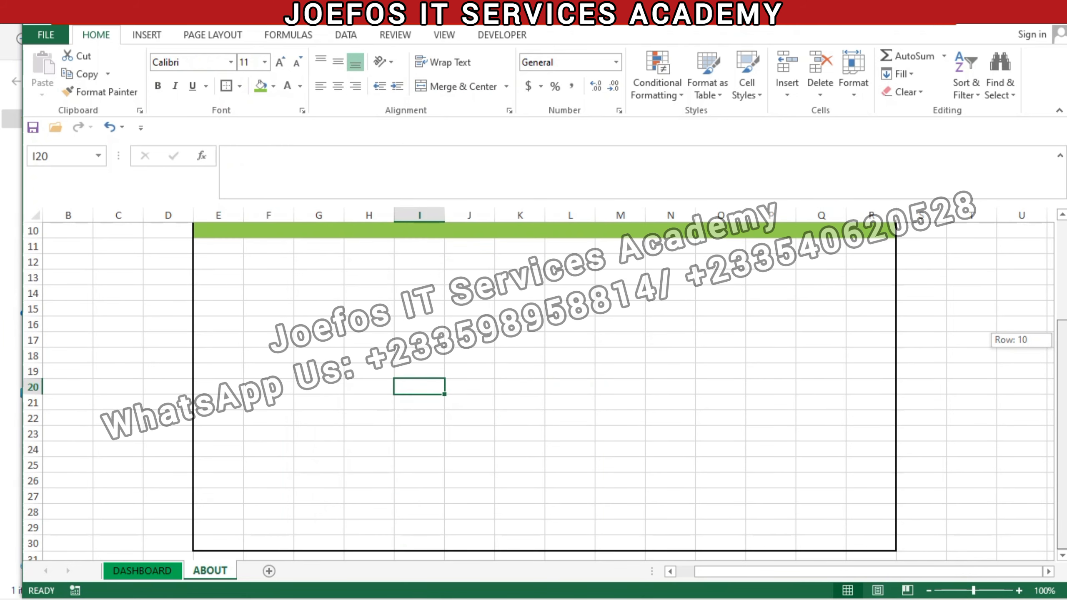
drag(1064, 380, 1063, 212)
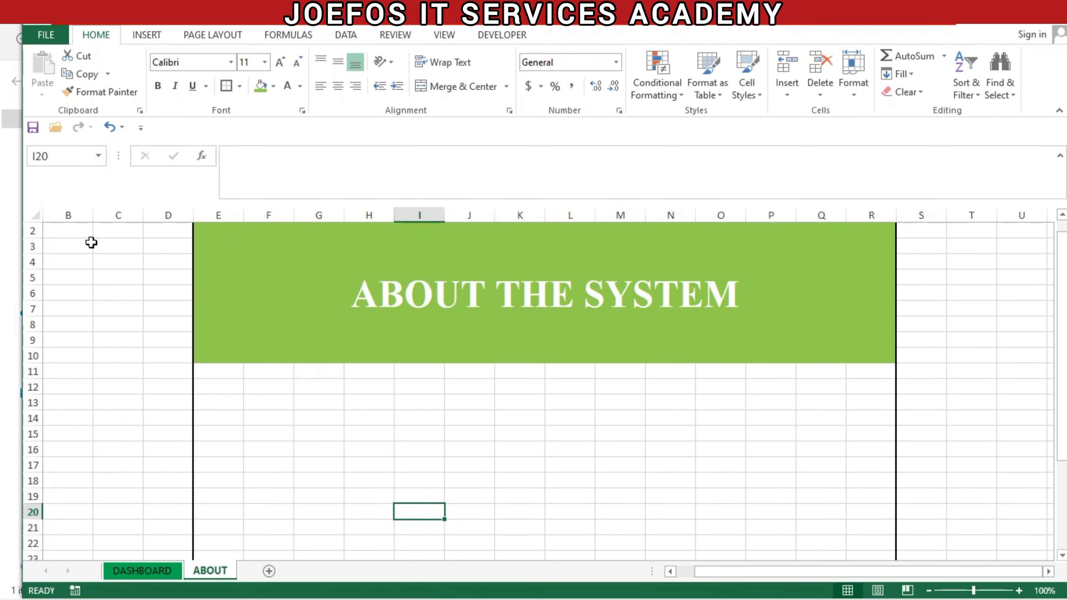
click(70, 232)
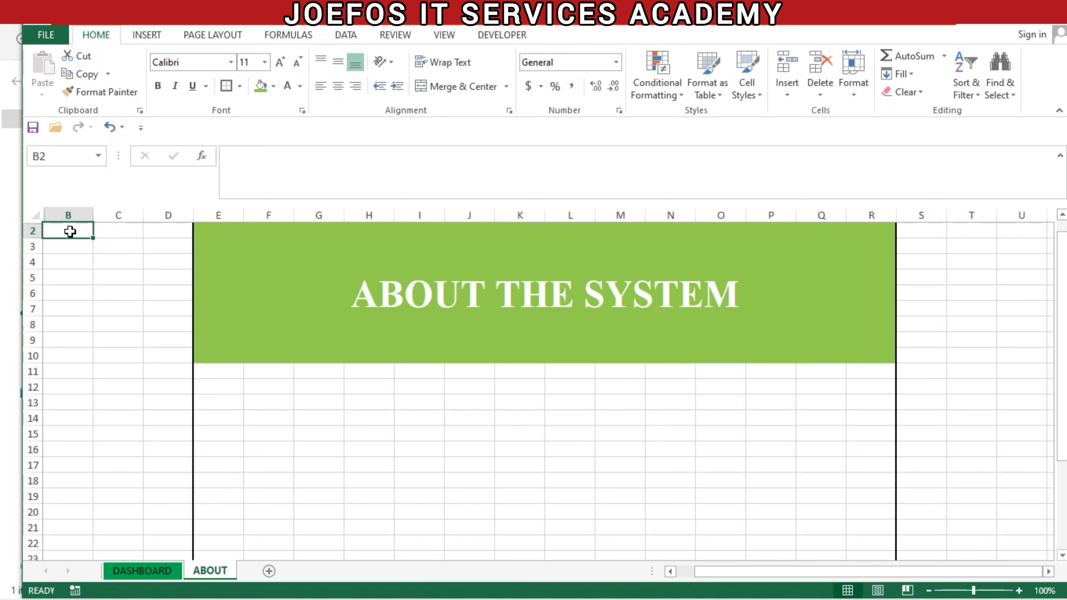
drag(69, 232, 155, 232)
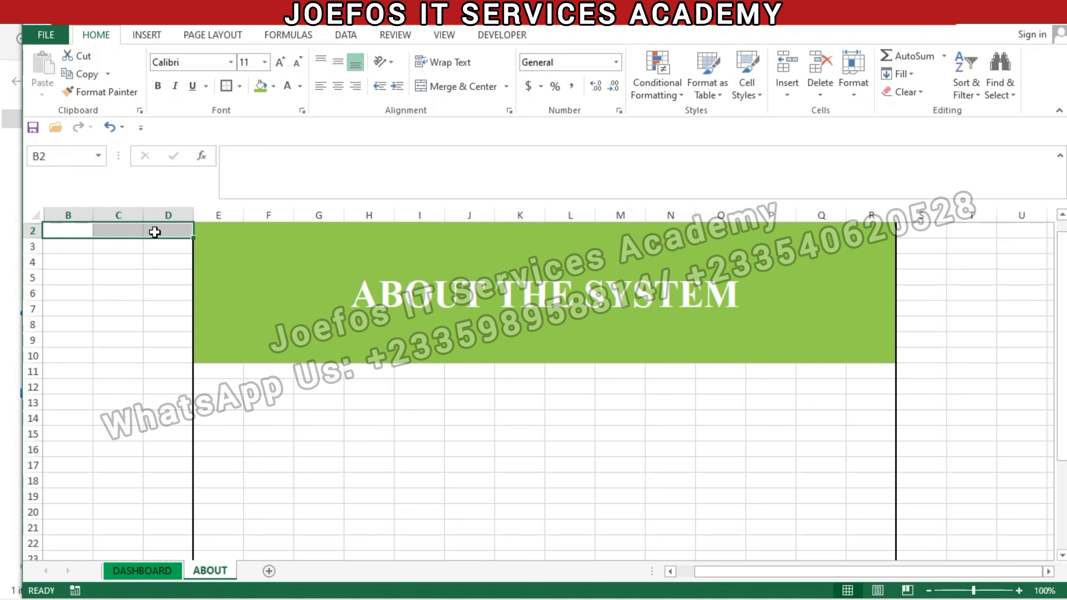
key(ctrl+shift+Down)
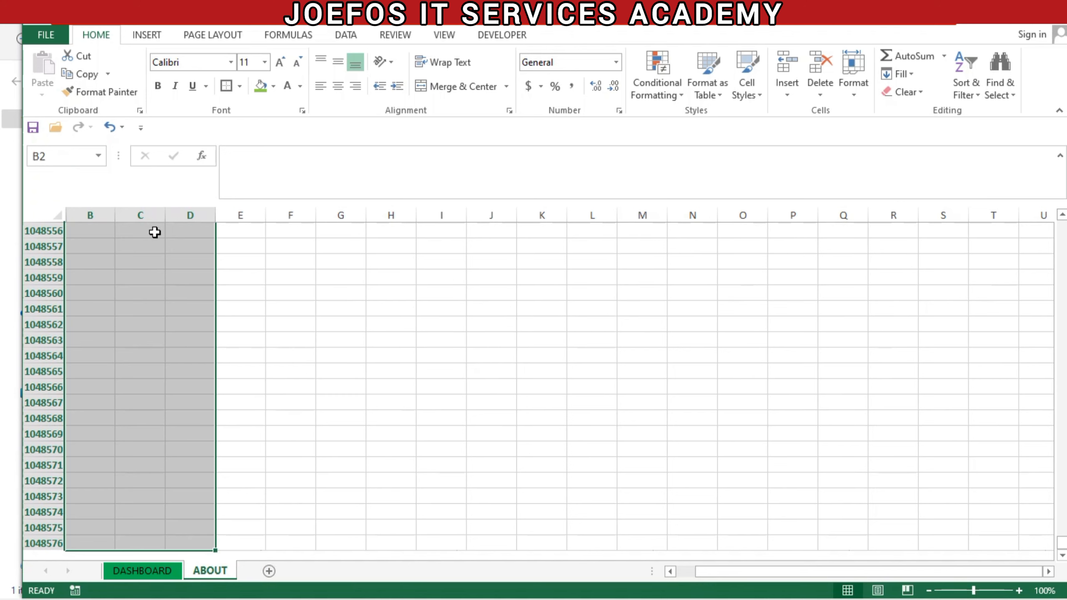
click(273, 87)
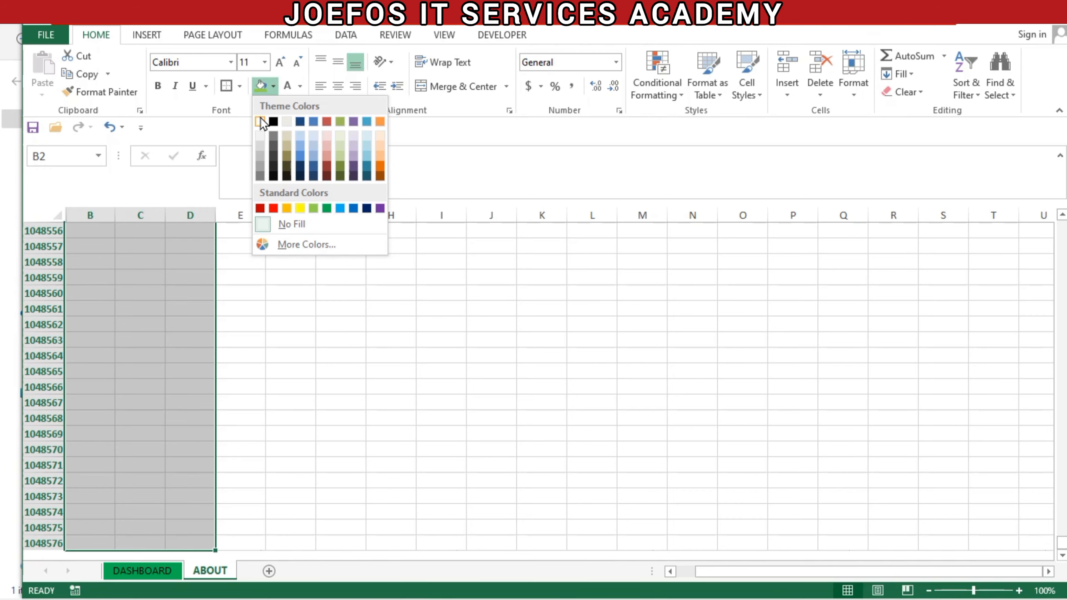
click(260, 122)
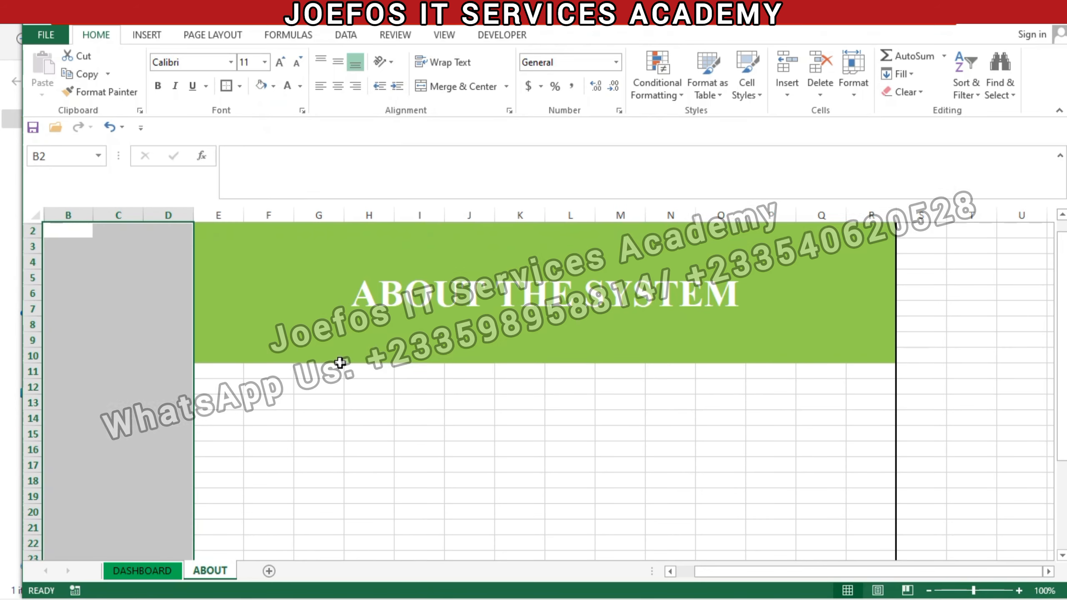
click(338, 349)
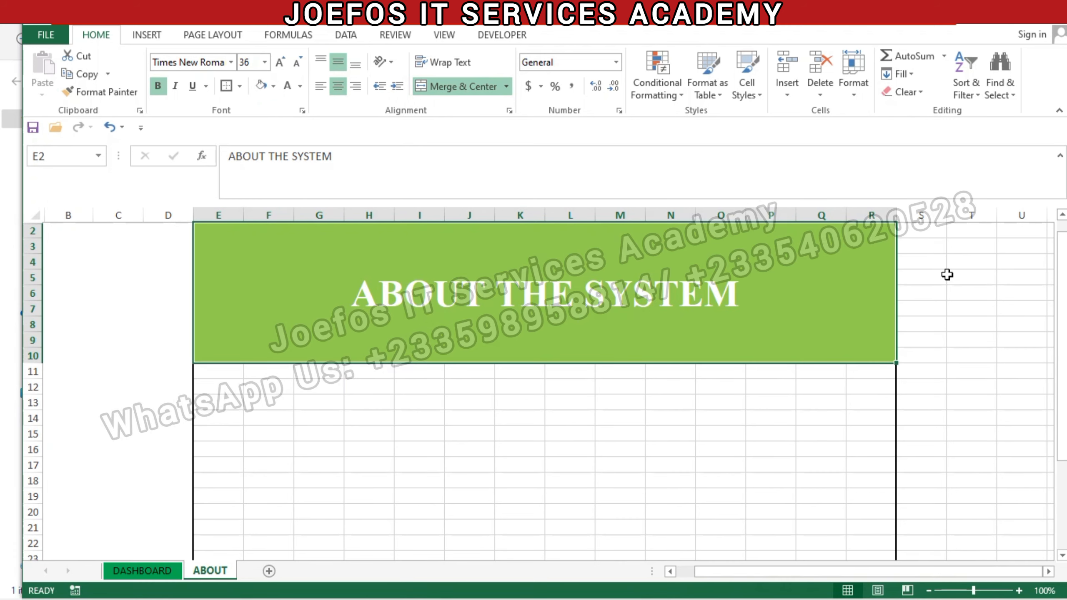
Fill everything beyond the frame from cell S2 to the sheet's last column and row with white
click(921, 229)
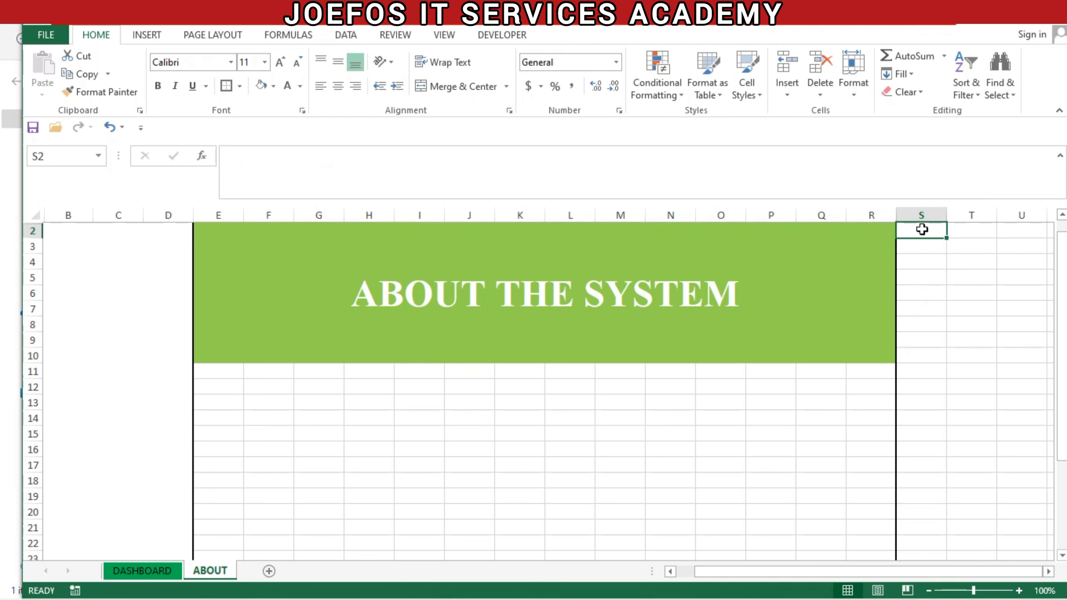
key(ctrl+shift+Down)
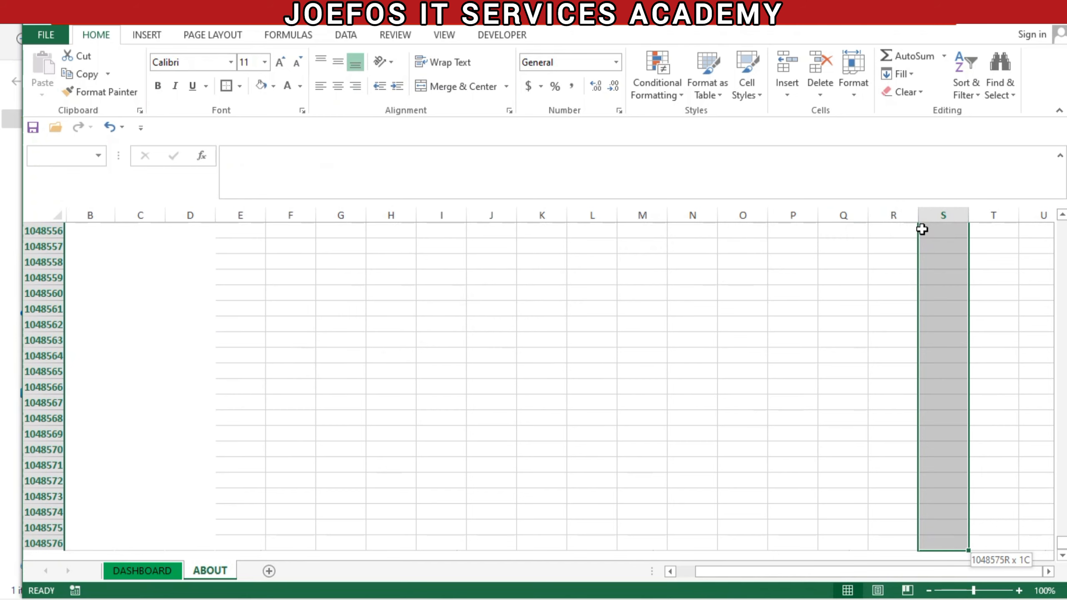
key(ctrl+shift+Right)
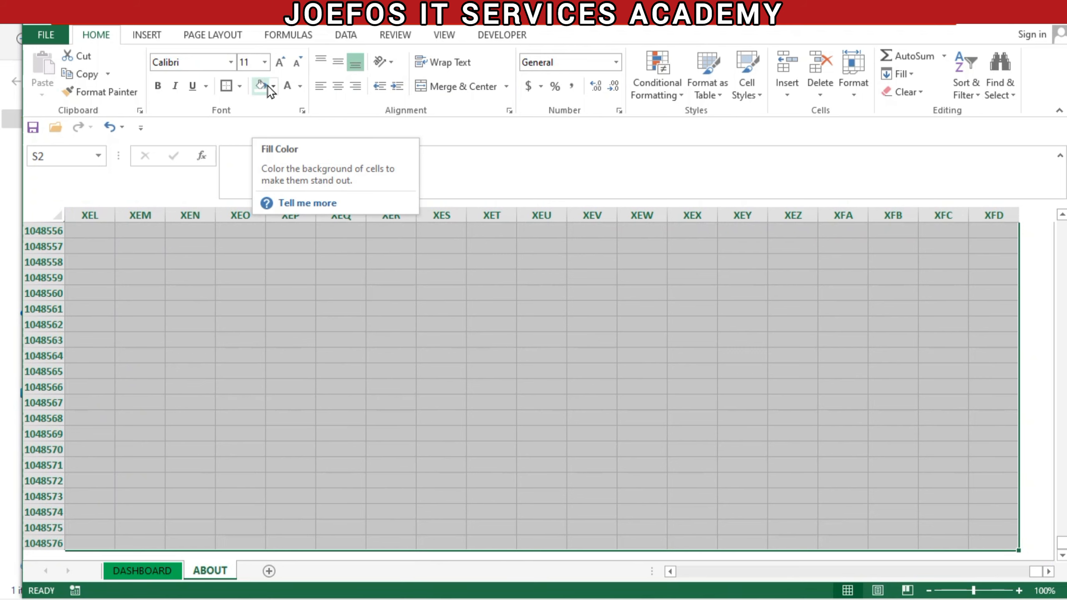
key(ctrl+BackSpace)
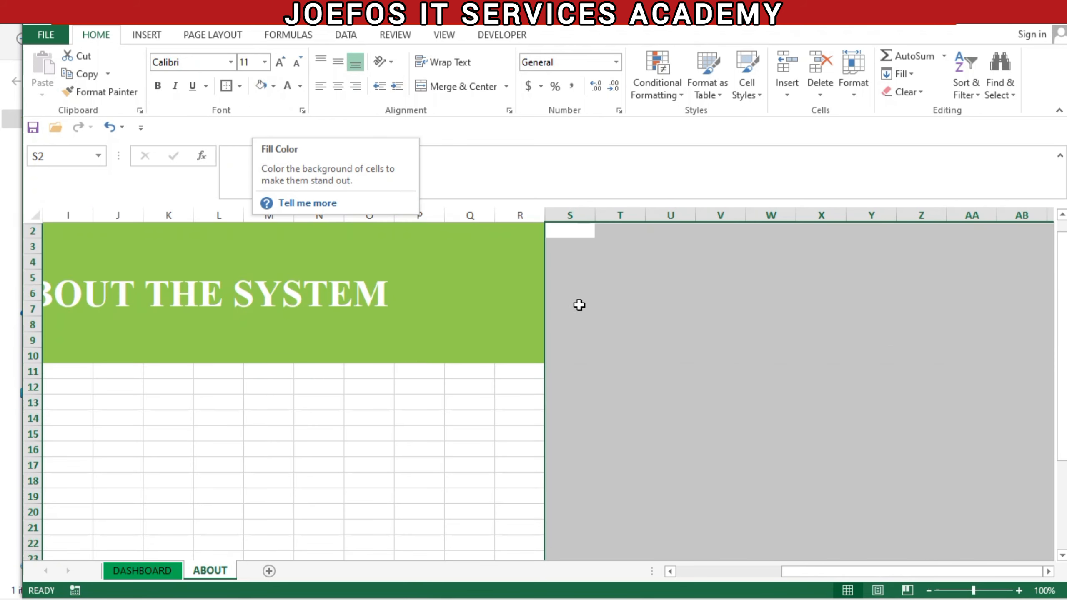
click(624, 319)
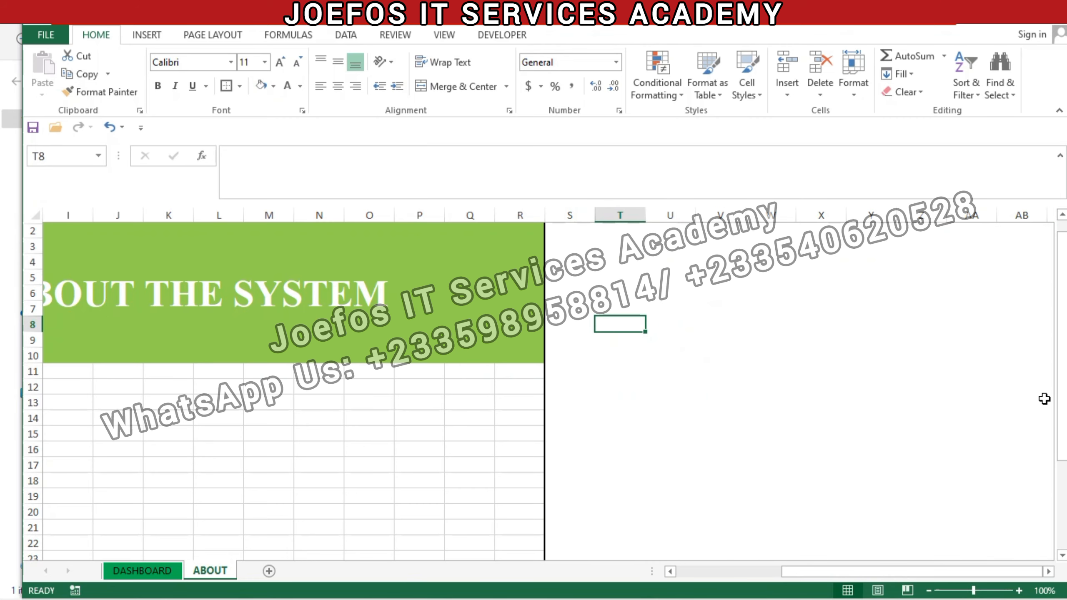
Fill all rows from row 31 to the end of the sheet with white
drag(1061, 391, 1063, 580)
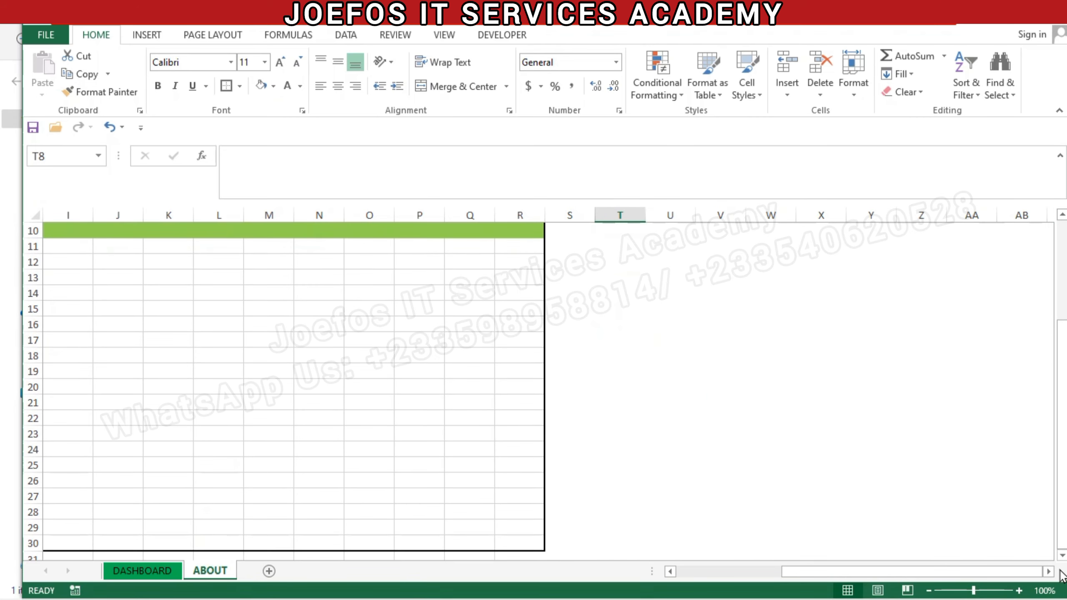
click(1061, 558)
click(1062, 558)
scroll(1062, 567, down, 2)
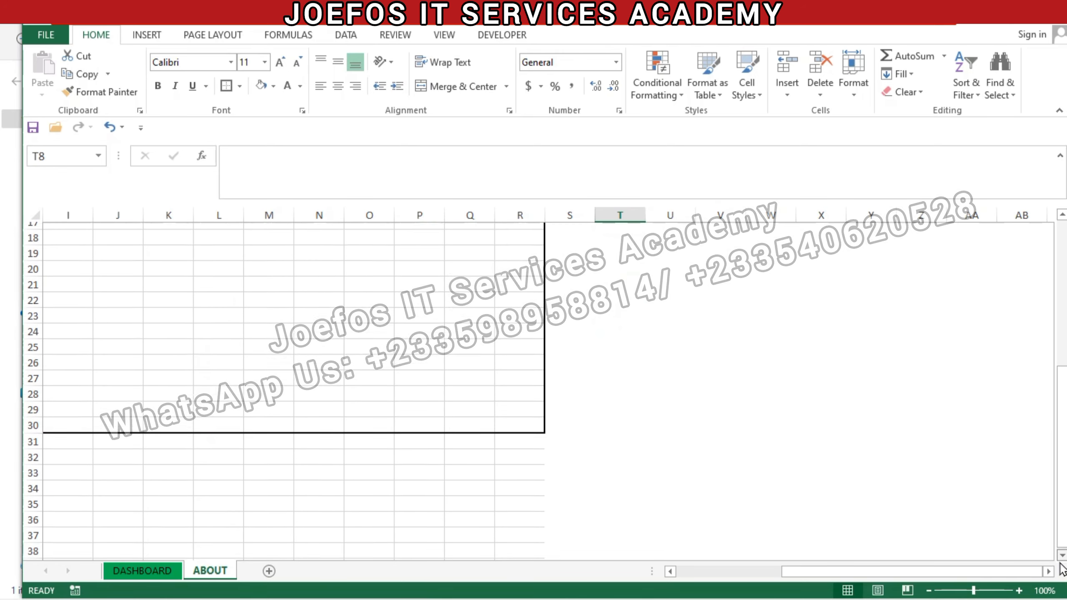
drag(813, 579, 603, 588)
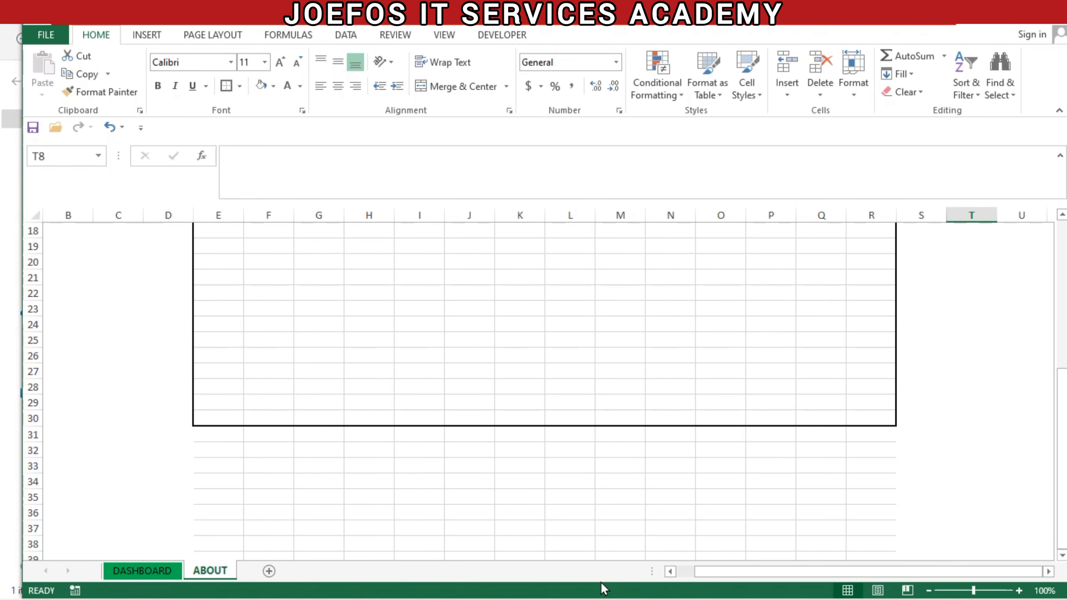
click(28, 434)
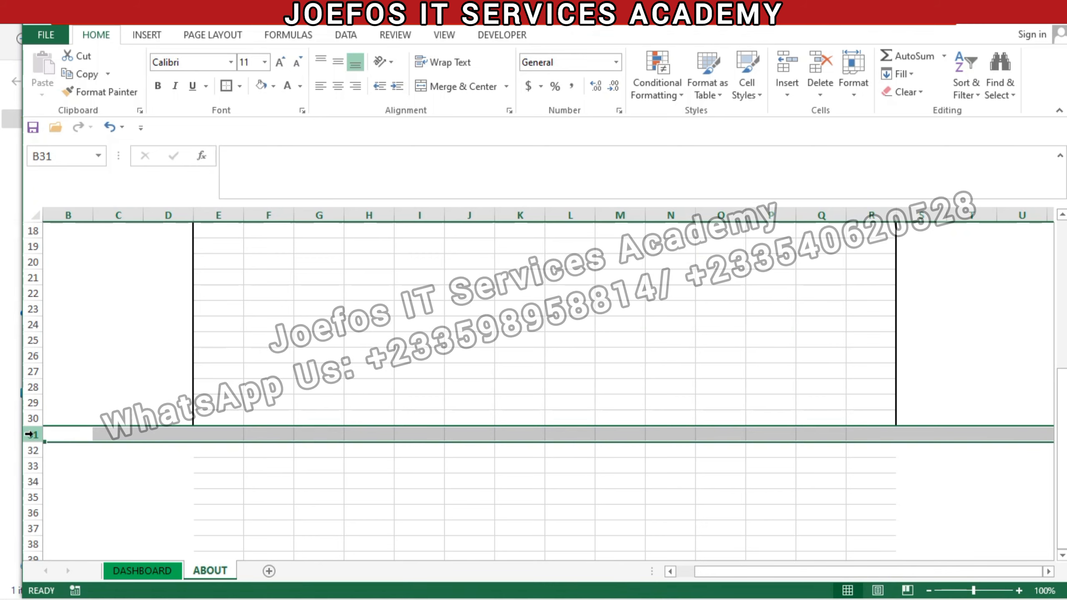
key(ctrl+shift+Down)
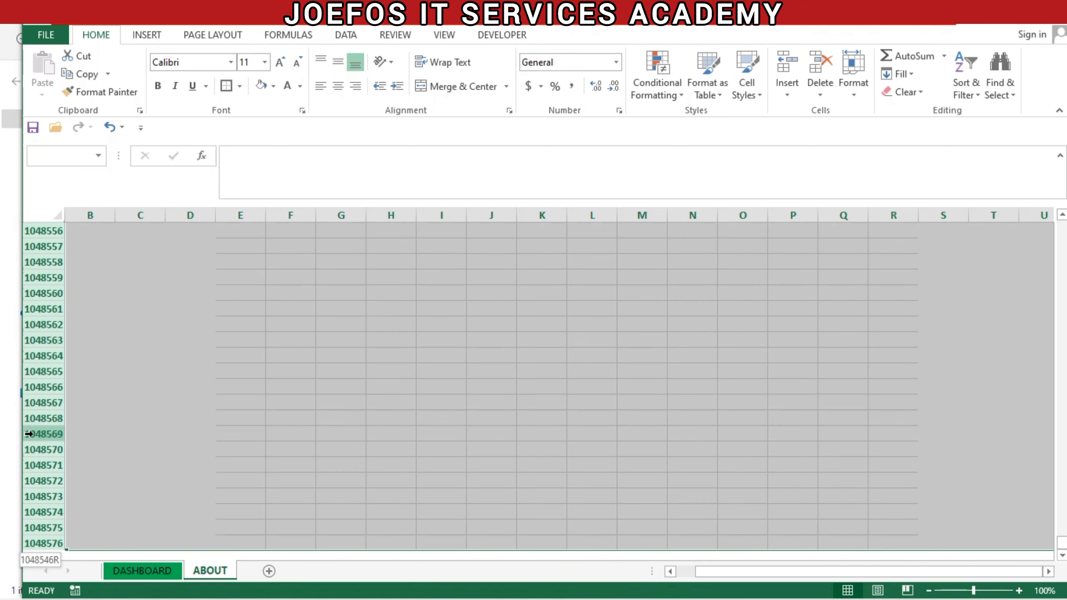
click(263, 90)
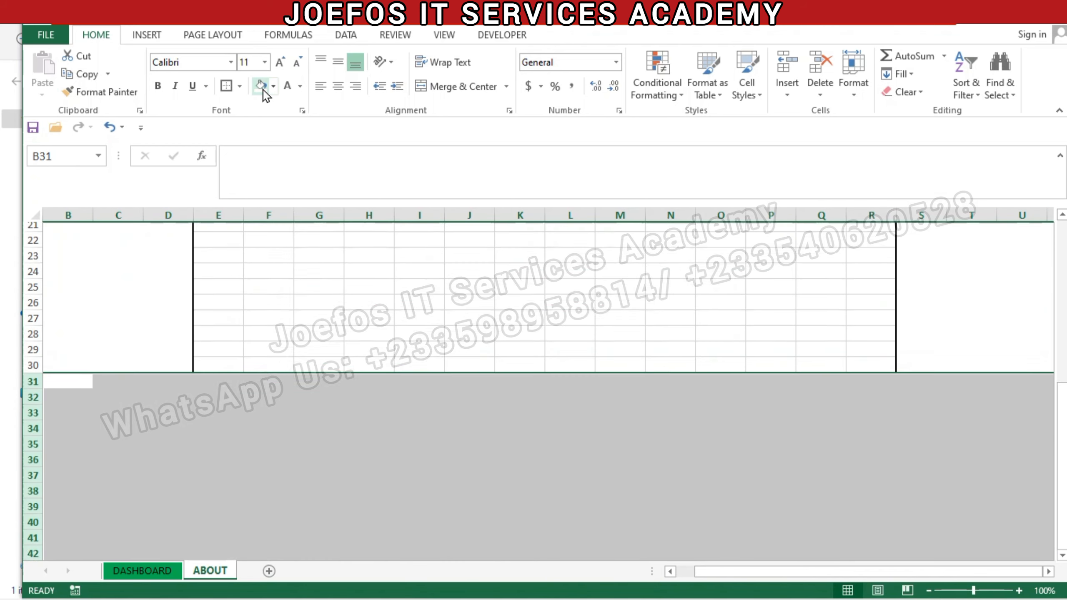
click(664, 407)
Fill the bordered content area E11:R30 below the banner with white
drag(1062, 420, 1061, 312)
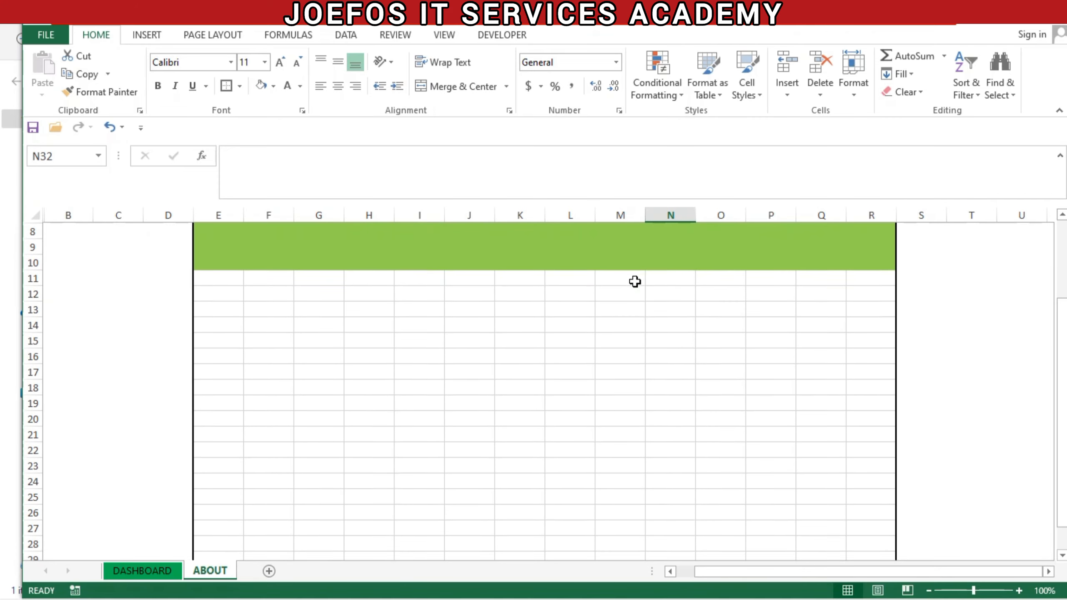
drag(214, 279, 867, 555)
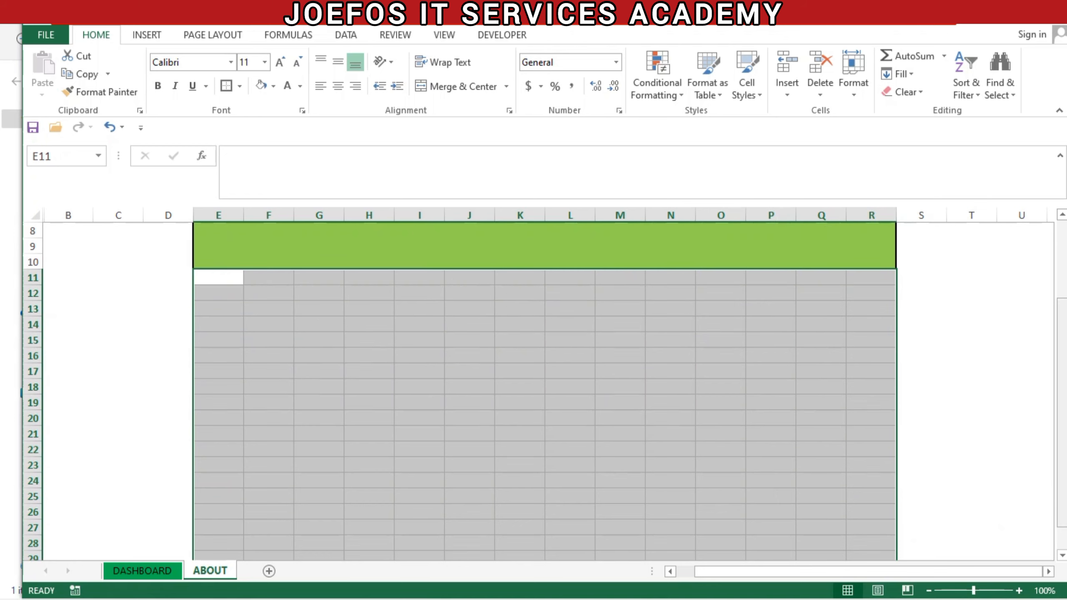
click(906, 432)
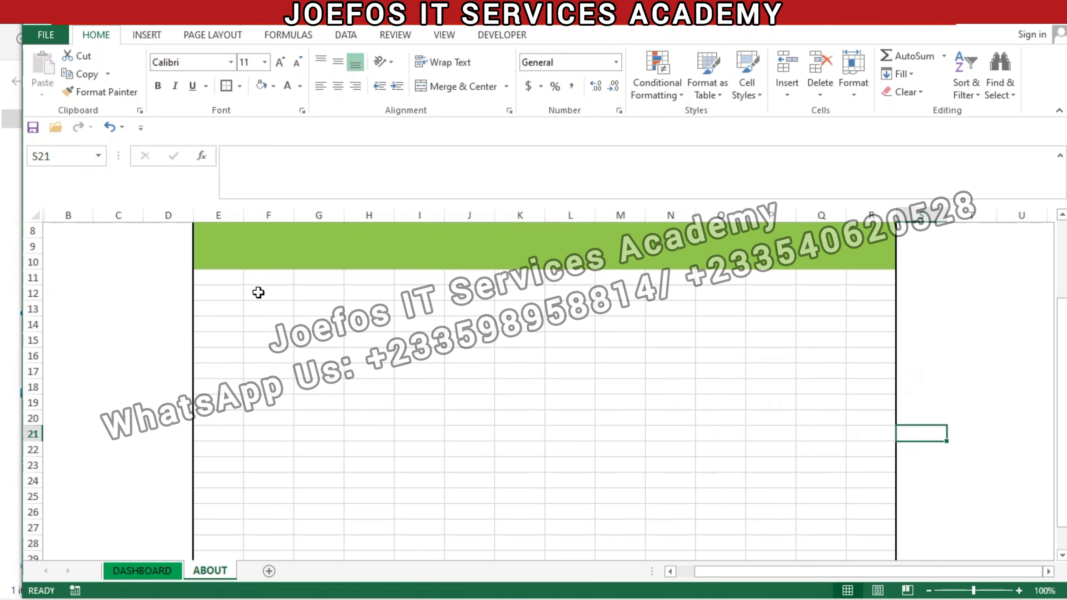
drag(213, 277, 846, 520)
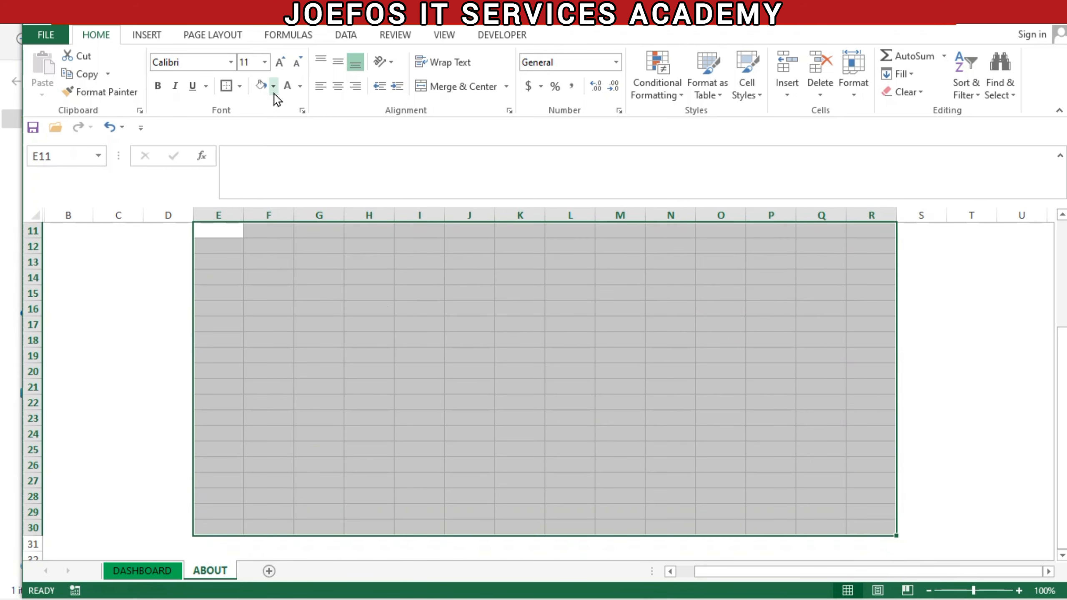
click(260, 88)
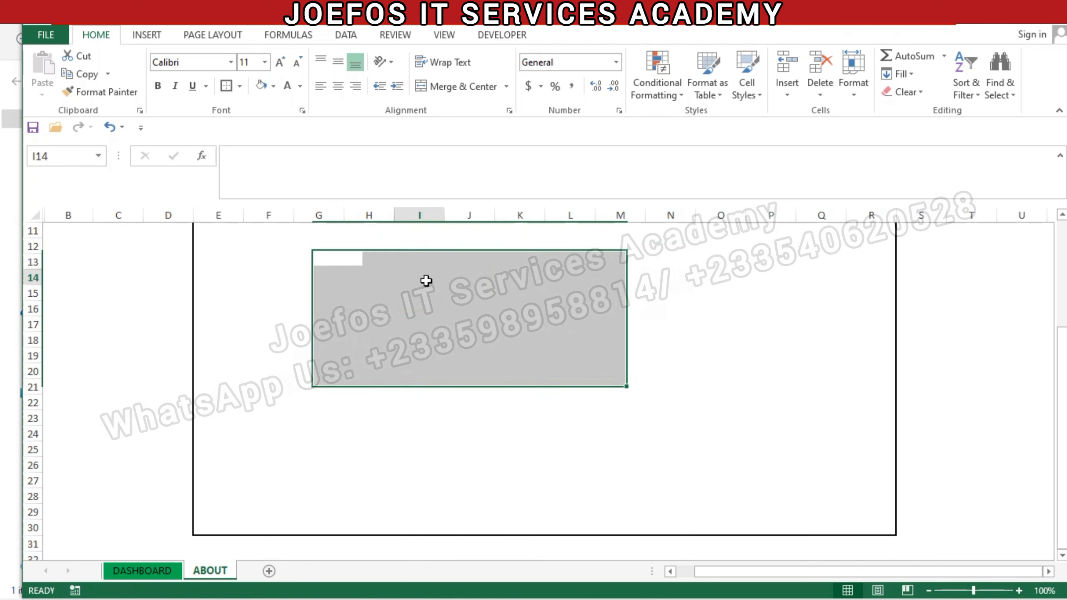
click(424, 276)
Try to draw a text box over the content area starting at row 11, and undo it
mouse_move(1063, 357)
mouse_down()
mouse_move(1062, 271)
mouse_move(1060, 363)
mouse_move(1061, 349)
mouse_up()
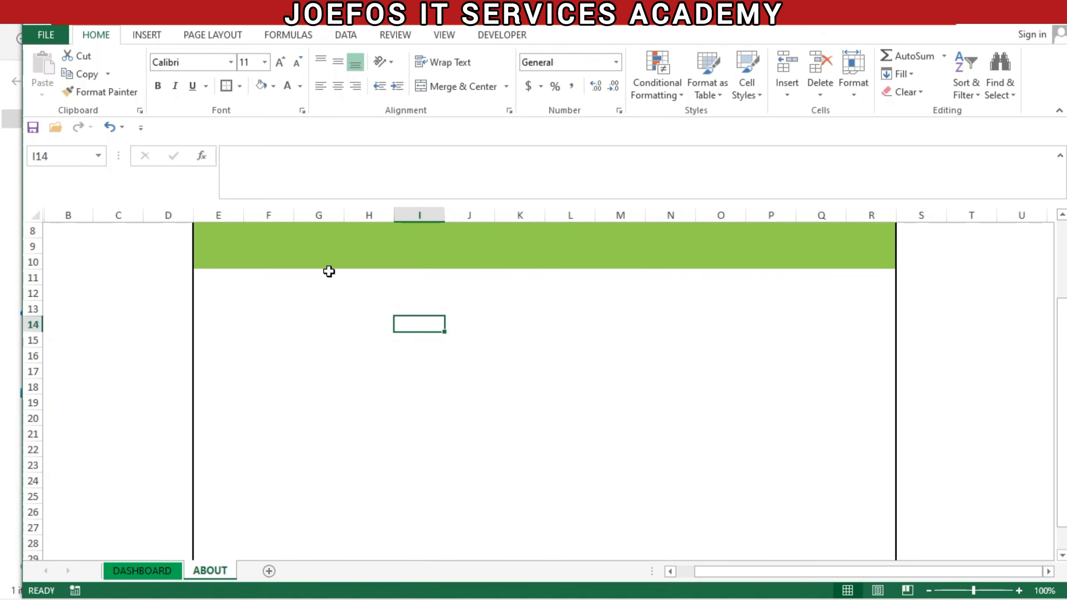
click(238, 287)
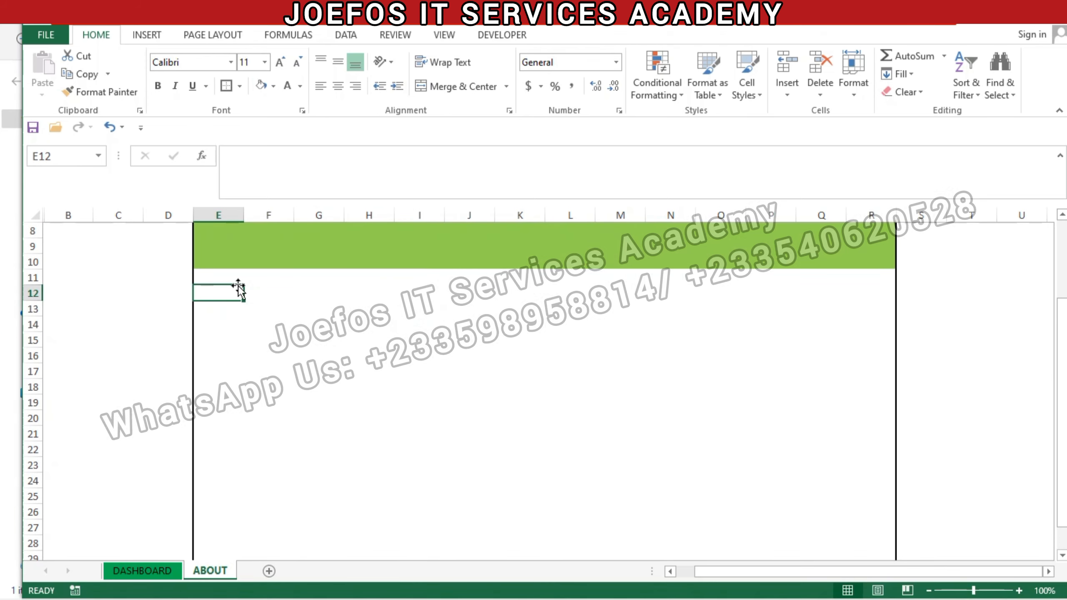
click(215, 273)
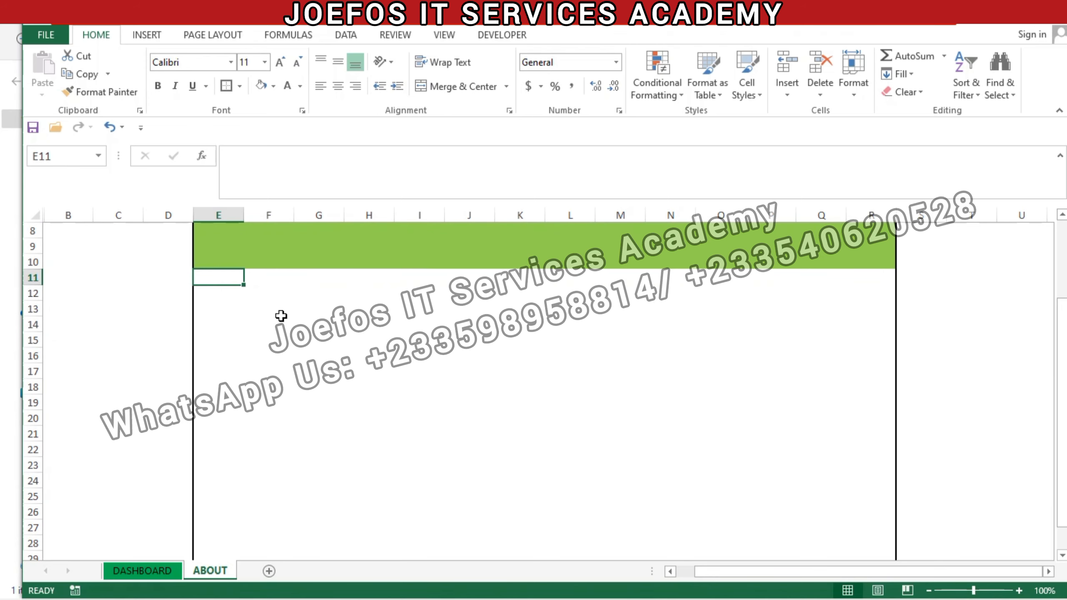
click(145, 36)
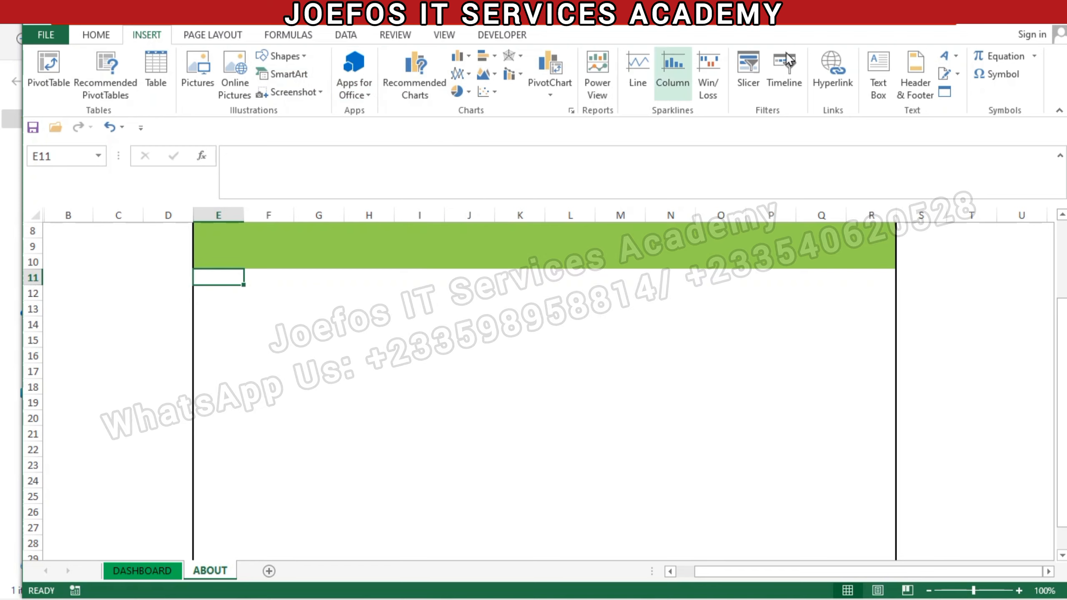
click(876, 77)
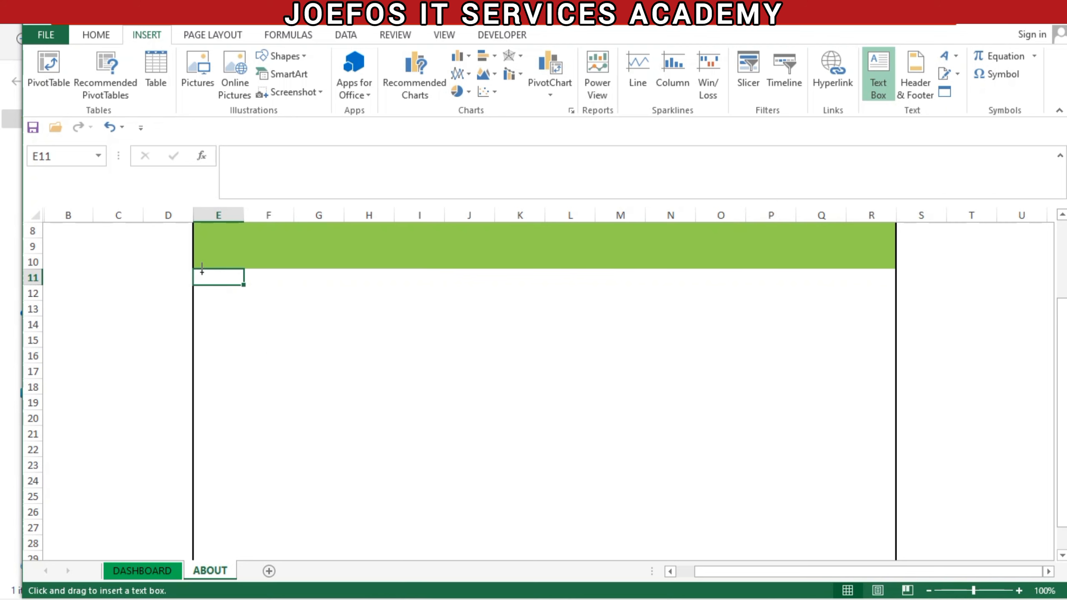
drag(272, 308, 887, 593)
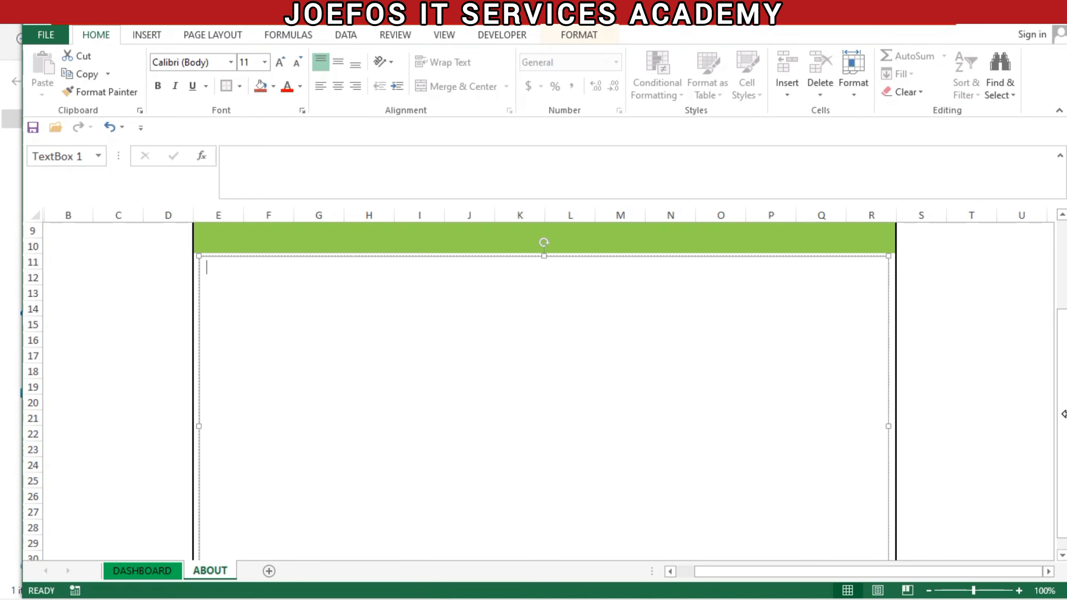
drag(1062, 414, 1064, 489)
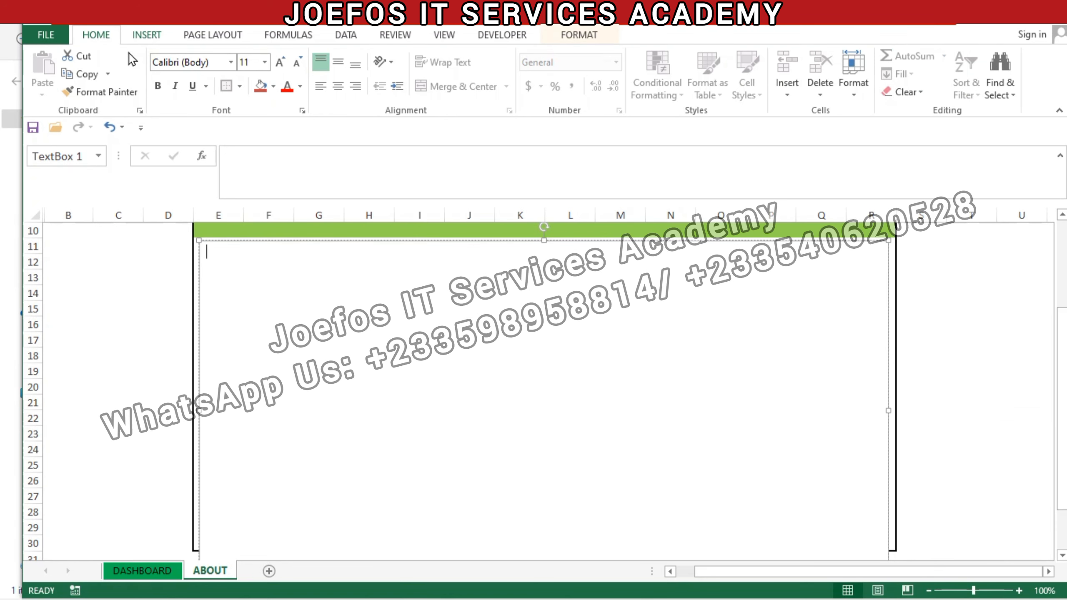
click(111, 129)
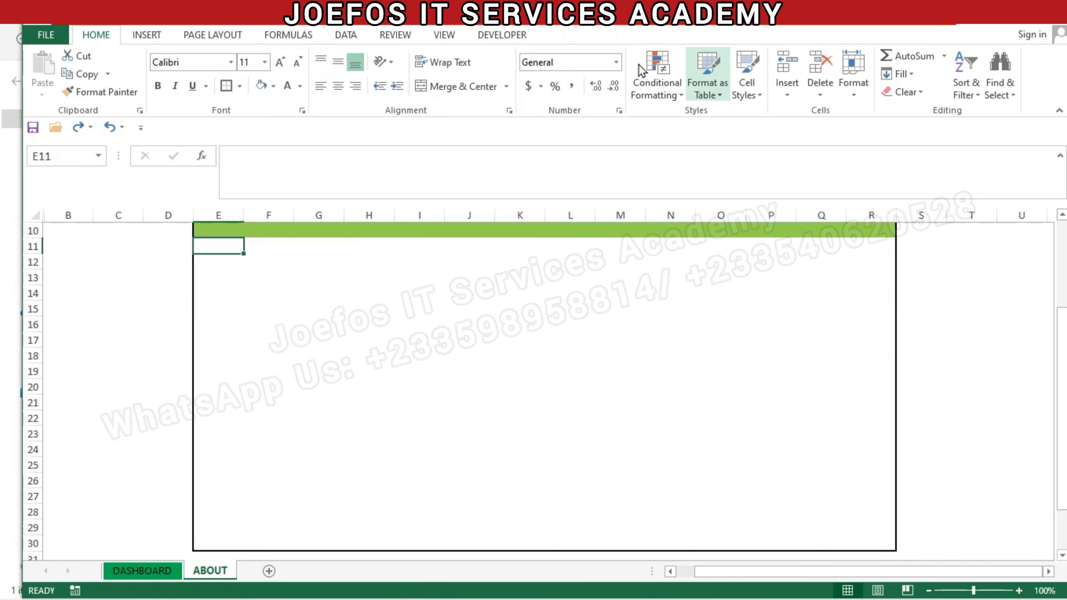
Draw a text box inside the black frame below the banner, spanning from about E11 to R30
click(155, 37)
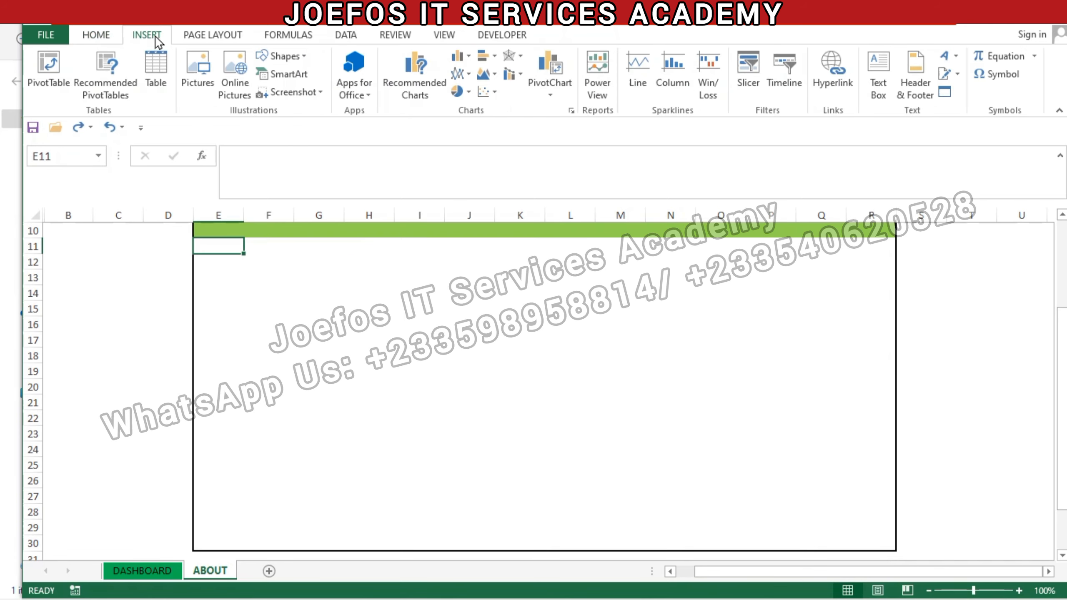
click(881, 89)
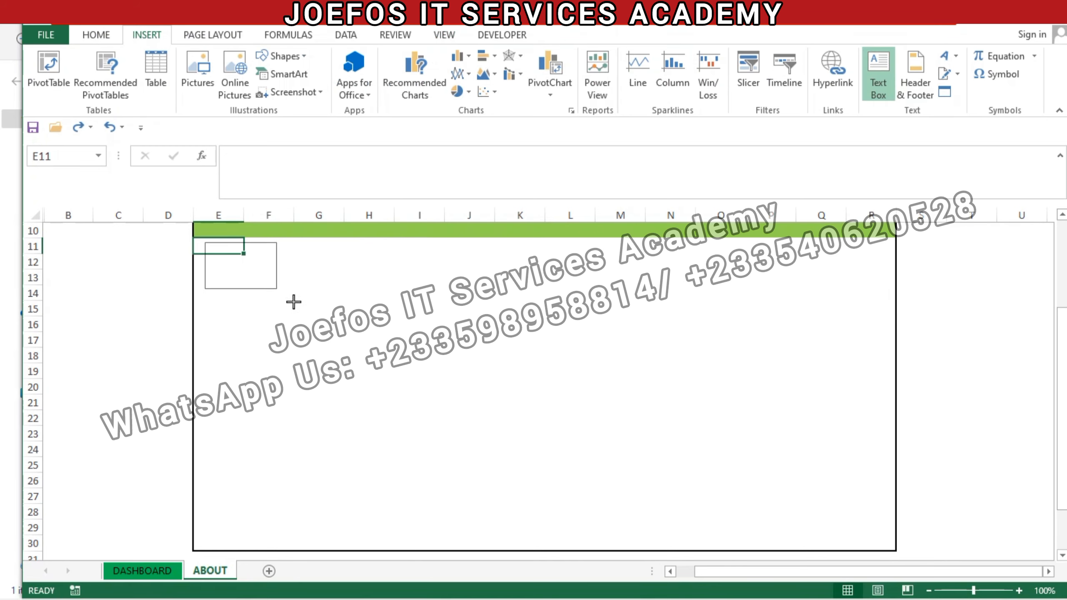
drag(293, 302, 878, 540)
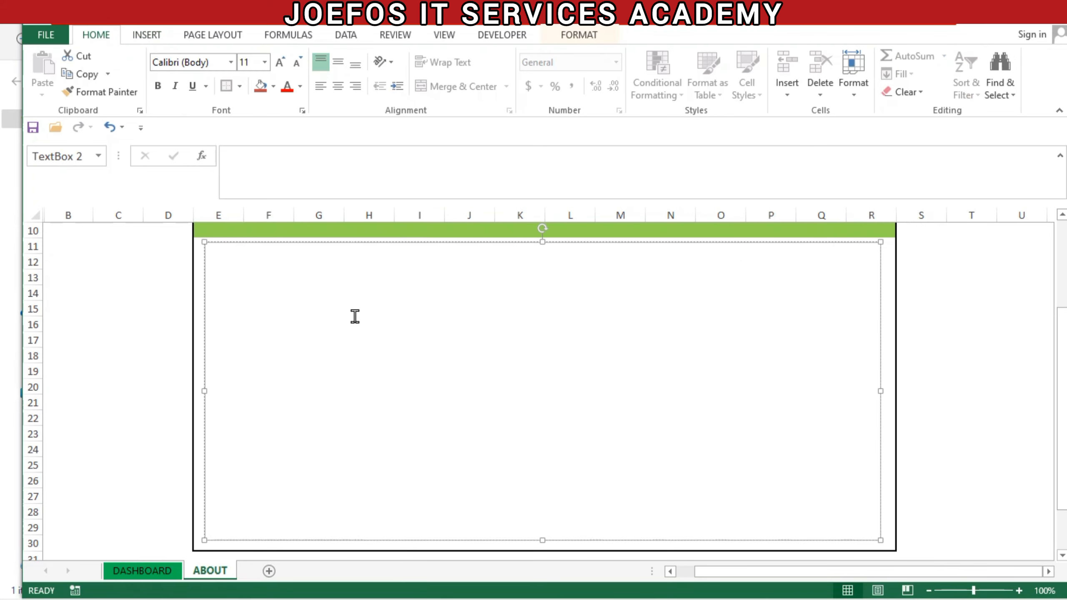
Test the text box by entering random filler letters and deleting them all
text(FFGUDGHHGFDFH)
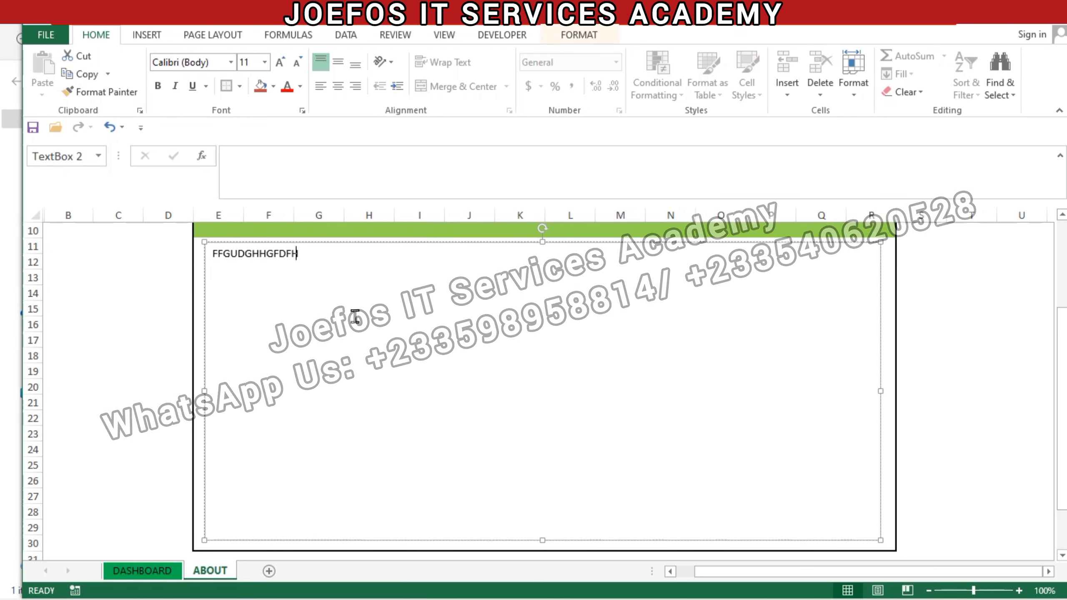
text(GFDFGHGFDFGGFDXDFHG)
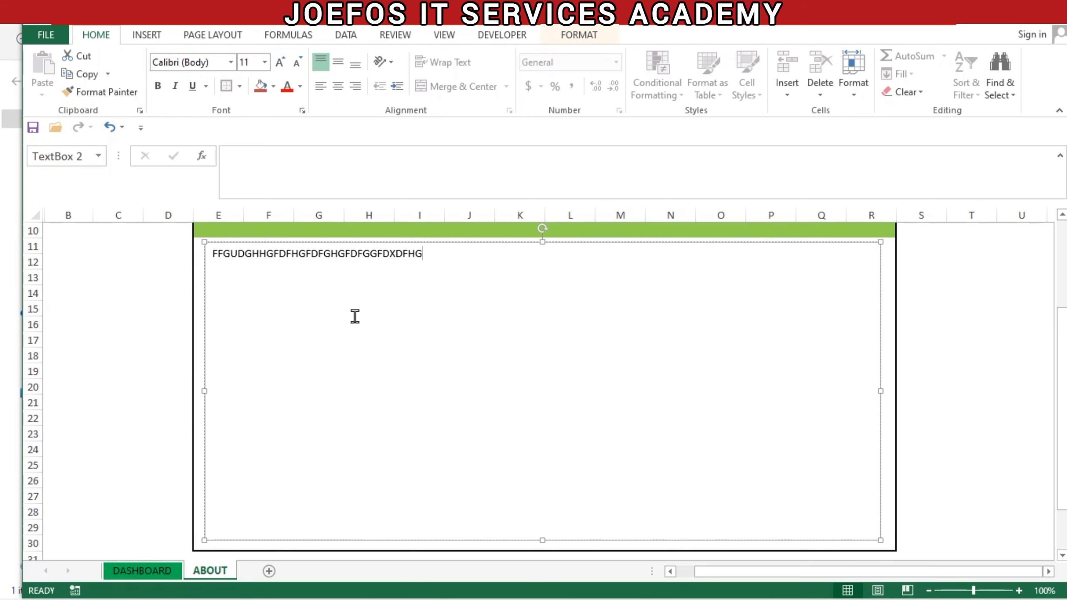
key(BackSpace)
key(BackSpace)
key(BackSpace)
key(BackSpace)
key(BackSpace)
key(BackSpace)
key(BackSpace)
key(BackSpace)
key(BackSpace)
key(BackSpace)
key(BackSpace)
key(BackSpace)
key(BackSpace)
key(BackSpace)
key(BackSpace)
key(BackSpace)
key(BackSpace)
key(BackSpace)
key(BackSpace)
key(BackSpace)
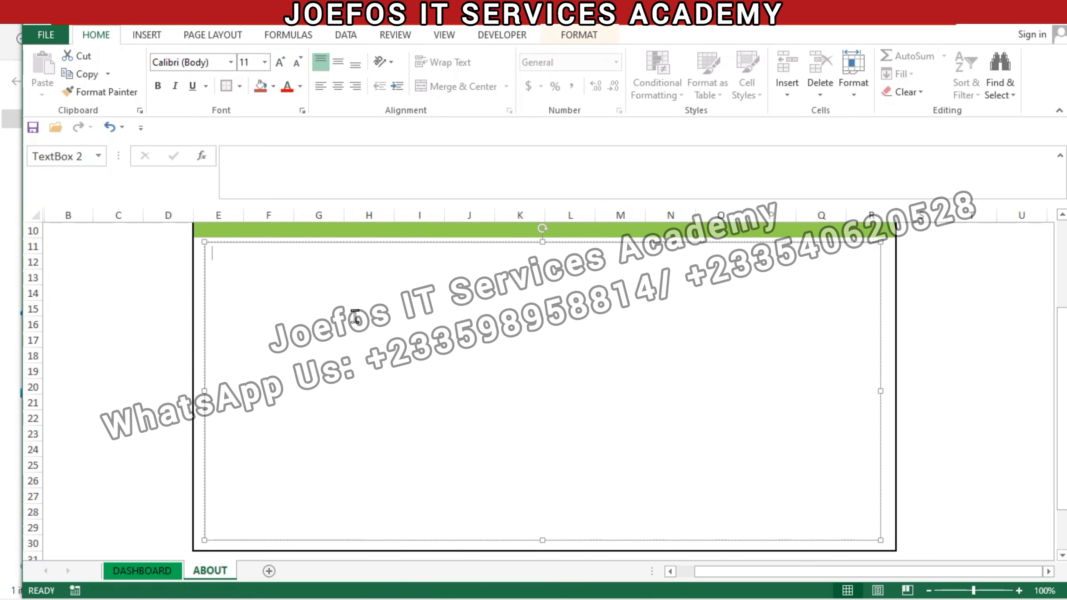